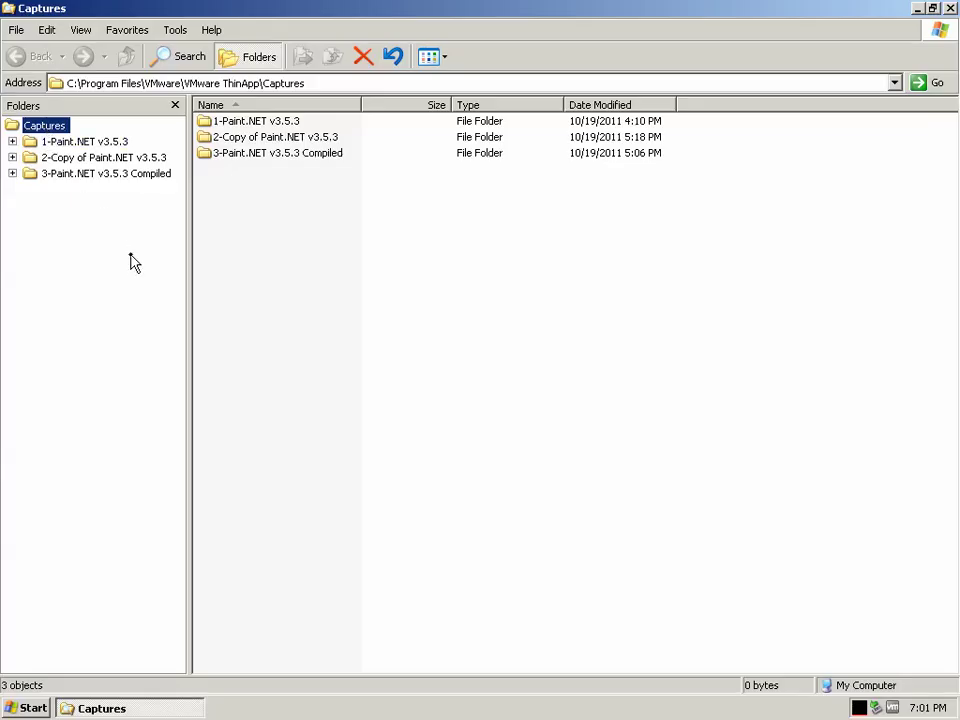
# Browse the 1-Paint.NET v3.5.3 and 2-Copy of Paint.NET v3.5.3 captures, including the copy's %SystemRoot%\Installer folder
pyautogui.click(41, 141)
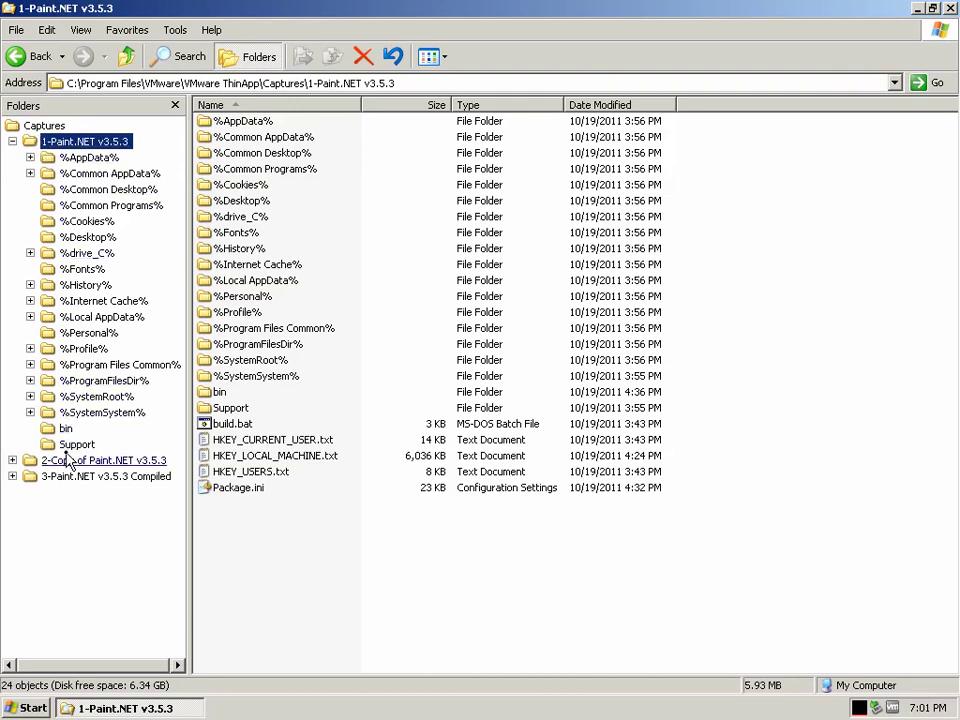
pyautogui.click(14, 461)
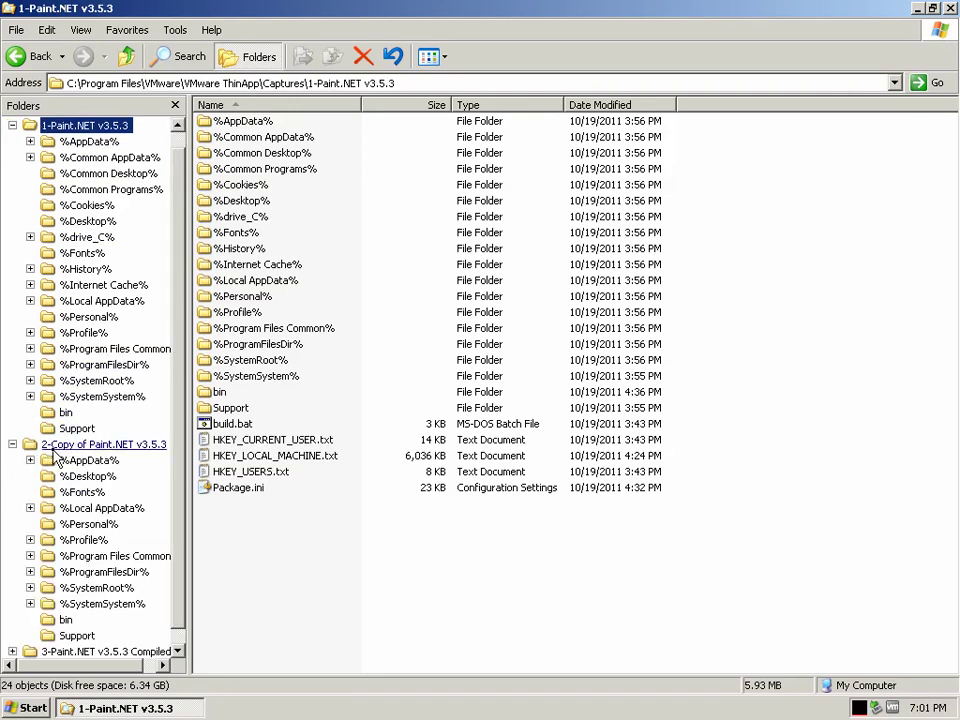
pyautogui.click(55, 446)
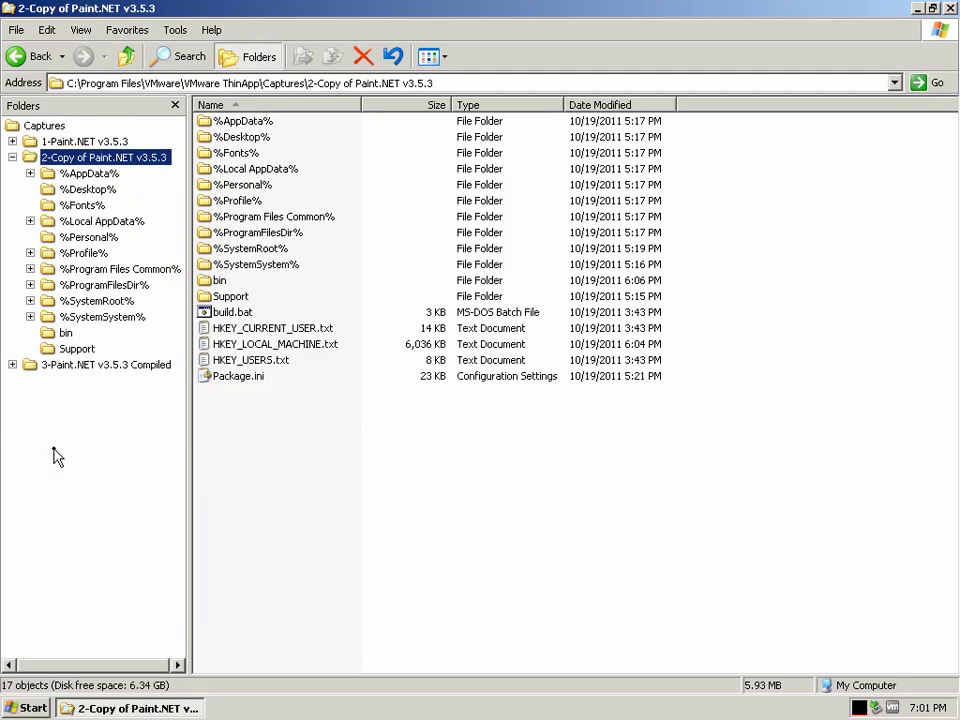
pyautogui.click(66, 301)
pyautogui.click(70, 366)
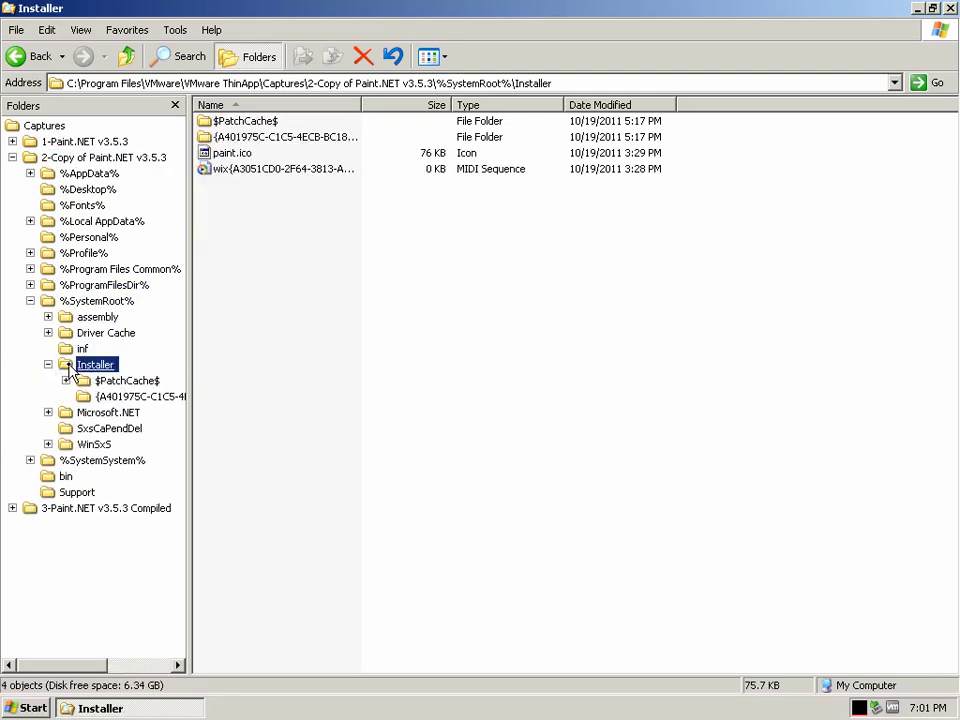
pyautogui.click(30, 301)
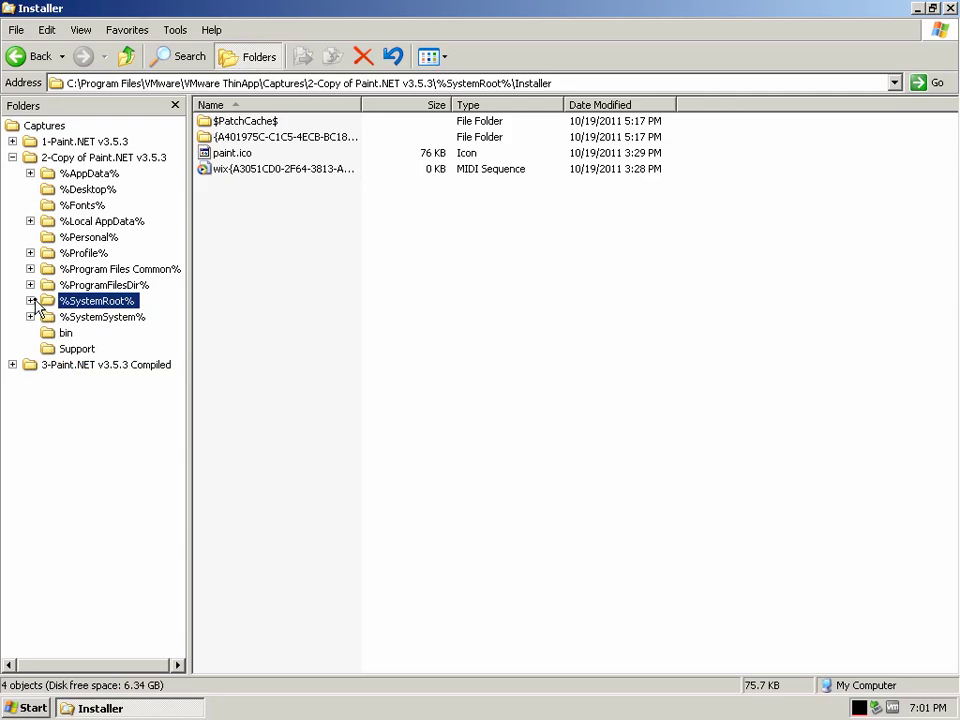
# Open HKEY_LOCAL_MACHINE.txt from 2-Copy of Paint.NET v3.5.3 and find the text "services\clr"
pyautogui.click(75, 160)
pyautogui.doubleClick(218, 345)
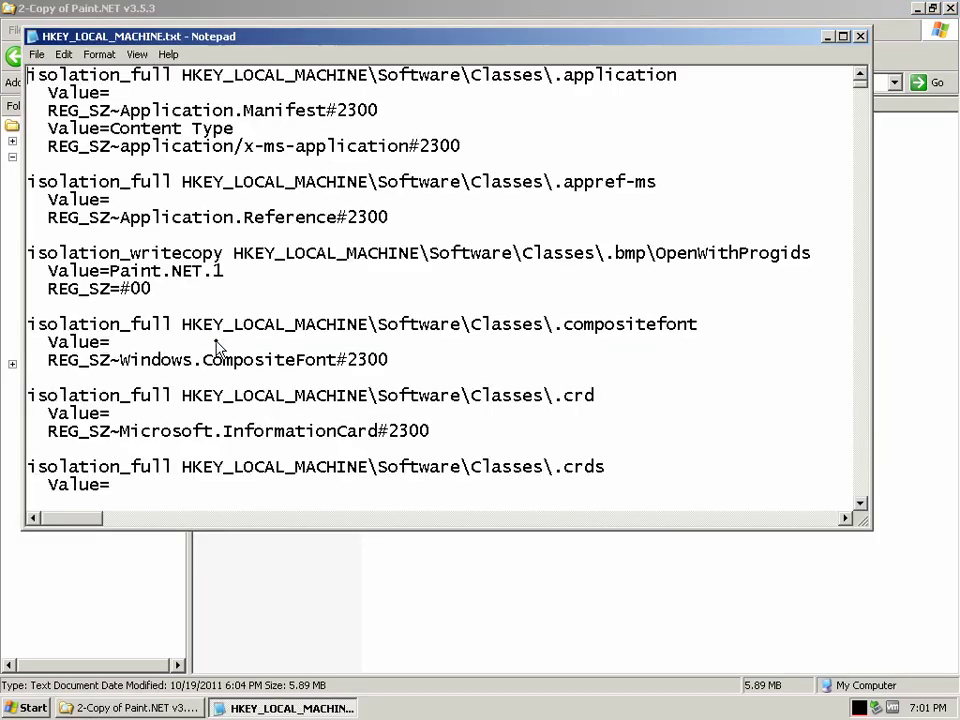
pyautogui.hotkey('ctrl', 'f')
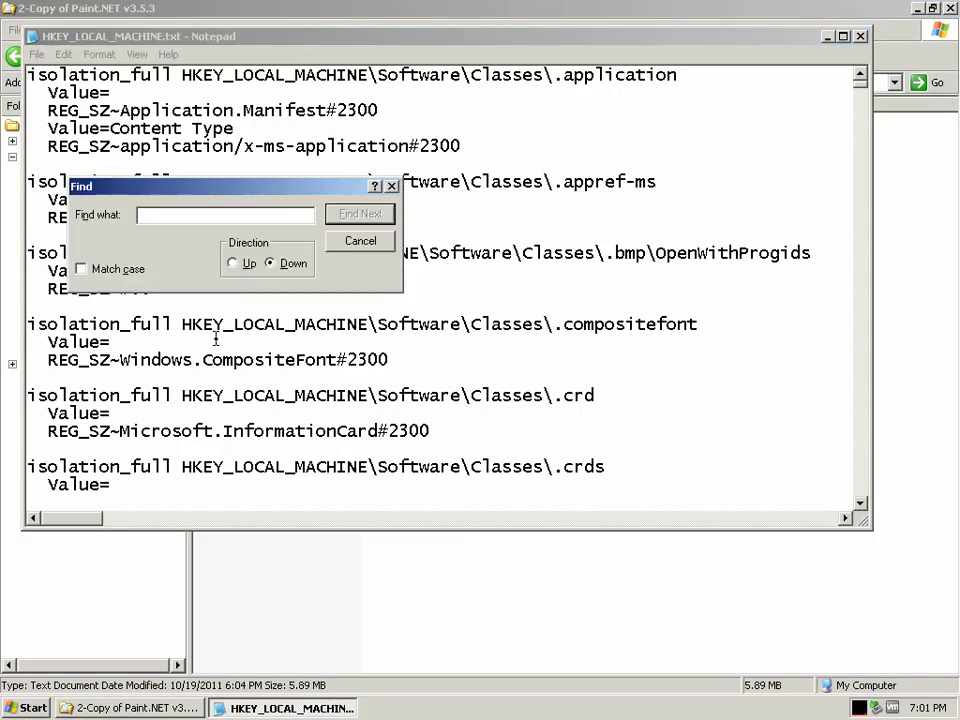
pyautogui.write('services\\cl')
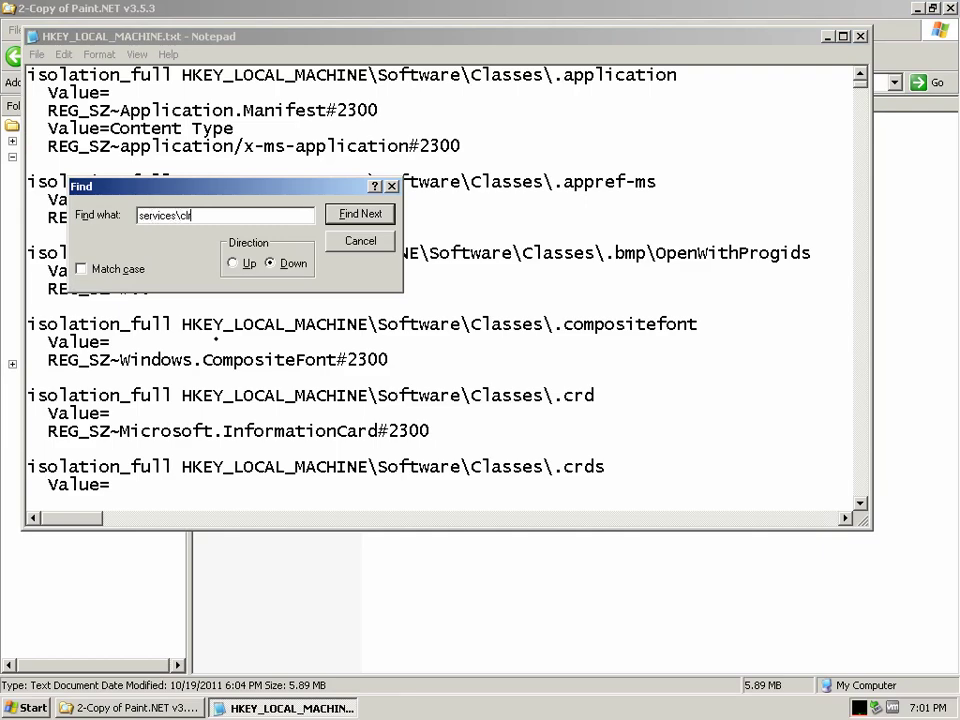
pyautogui.press('Return')
pyautogui.press('Escape')
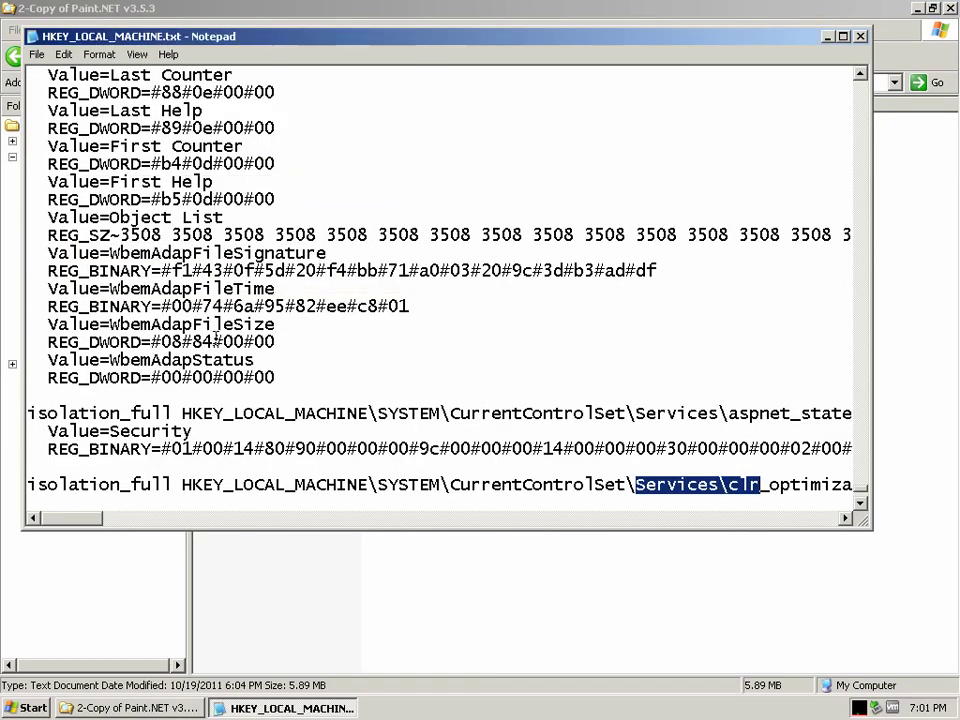
# Highlight the first byte of the clr_optimization service's Start value, and close the registry text file
pyautogui.press('Down')
pyautogui.press('Down')
pyautogui.press('Down')
pyautogui.press('Down')
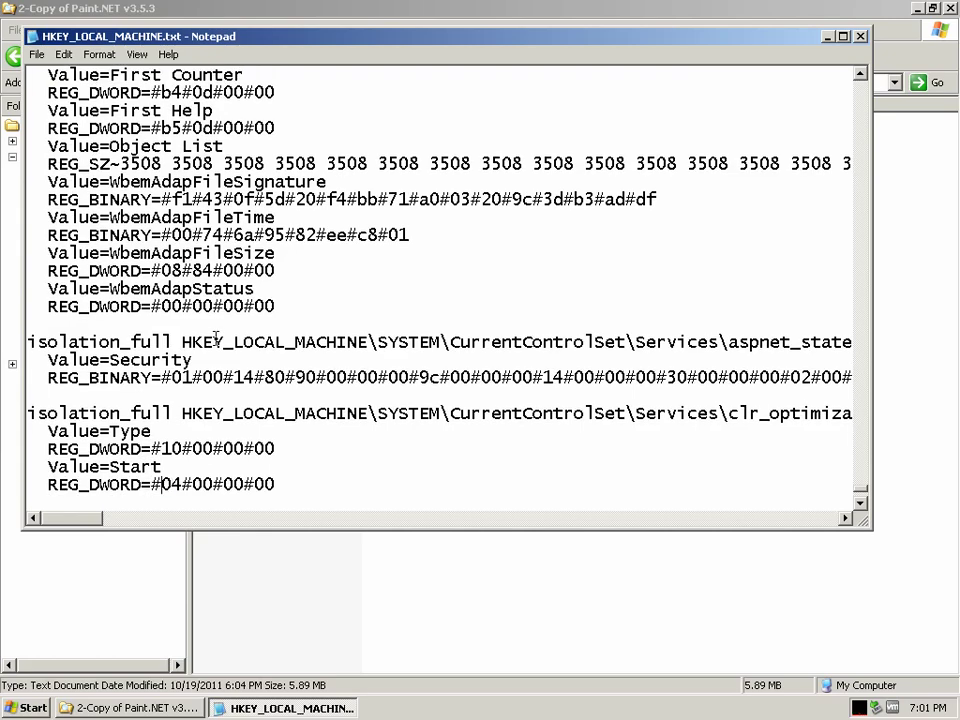
pyautogui.hotkey('shift', 'Right')
pyautogui.hotkey('shift', 'Right')
pyautogui.click(858, 38)
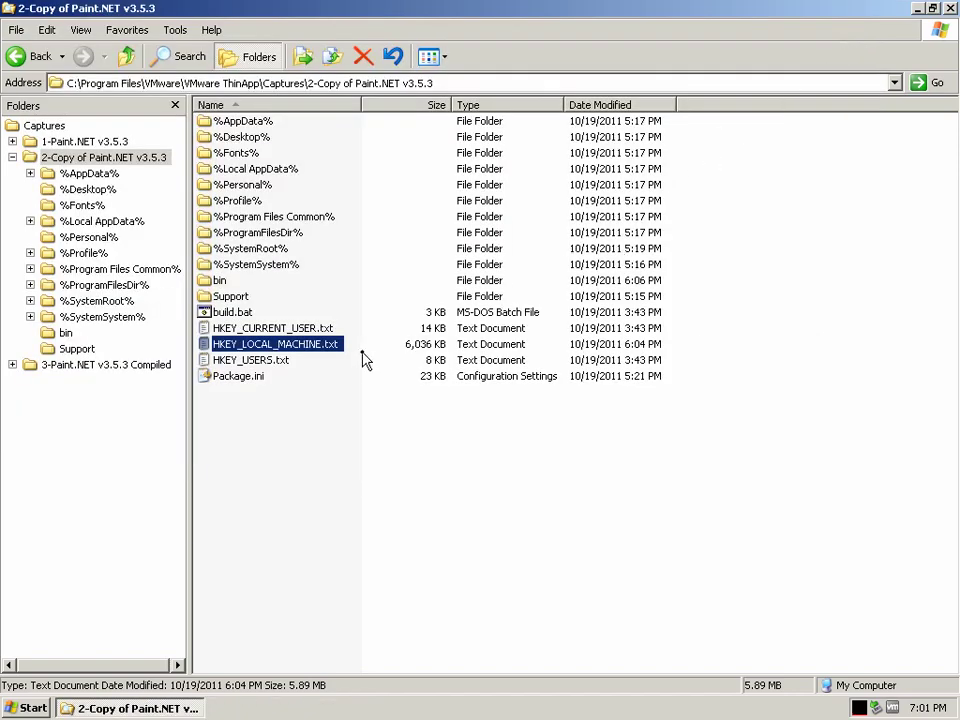
# View the 3-Paint.NET v3.5.3 Compiled capture, and select the loose files in 1-Paint.NET v3.5.3's %SystemRoot%\Installer folder
pyautogui.click(71, 366)
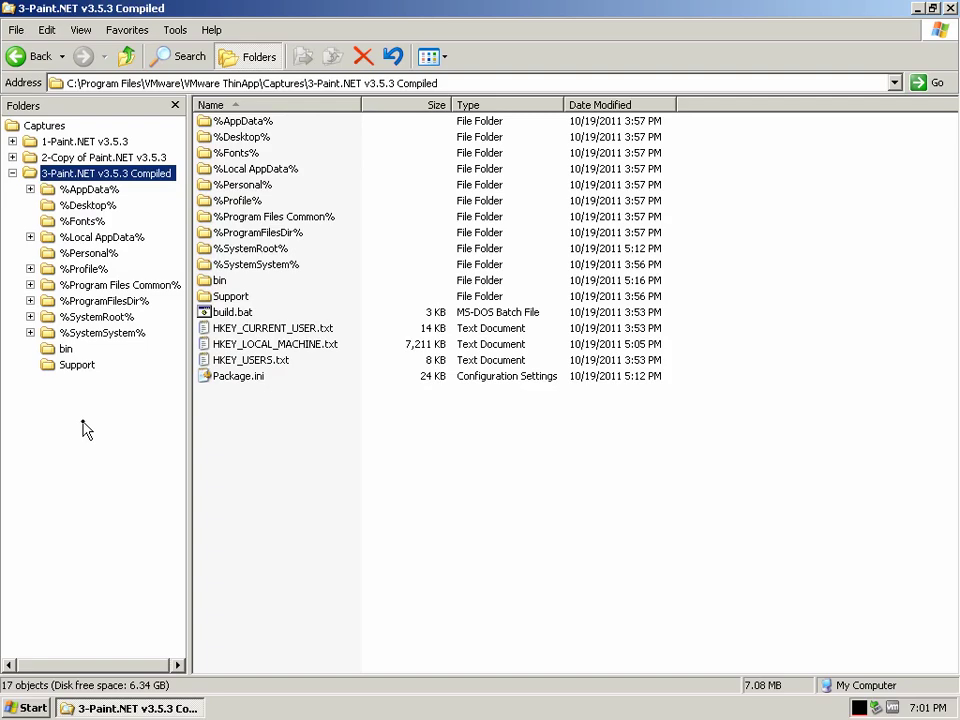
pyautogui.click(59, 144)
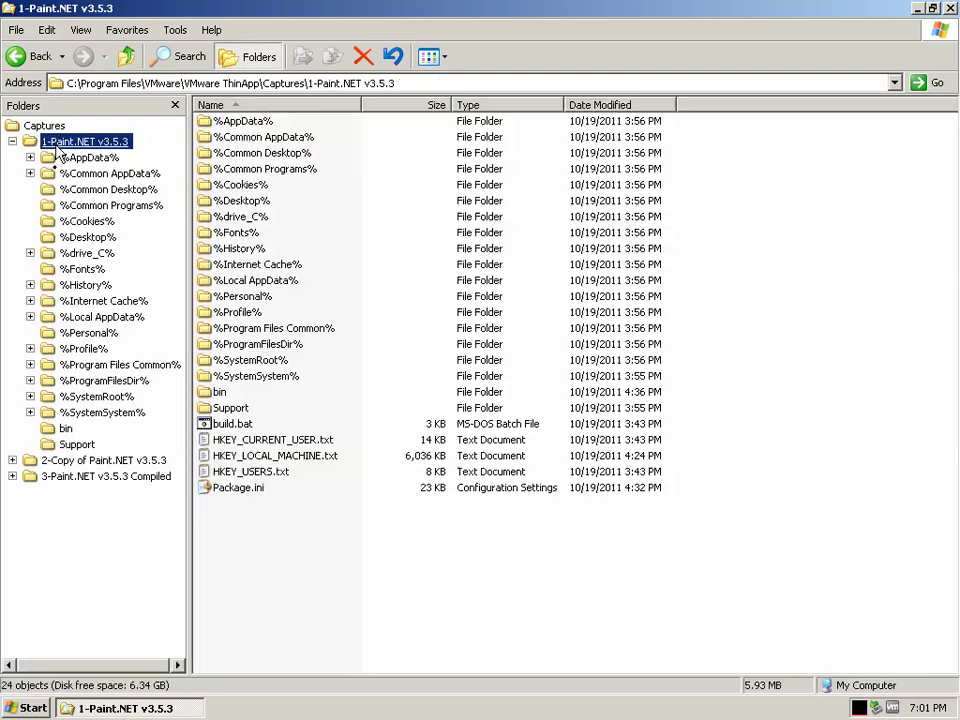
pyautogui.click(95, 397)
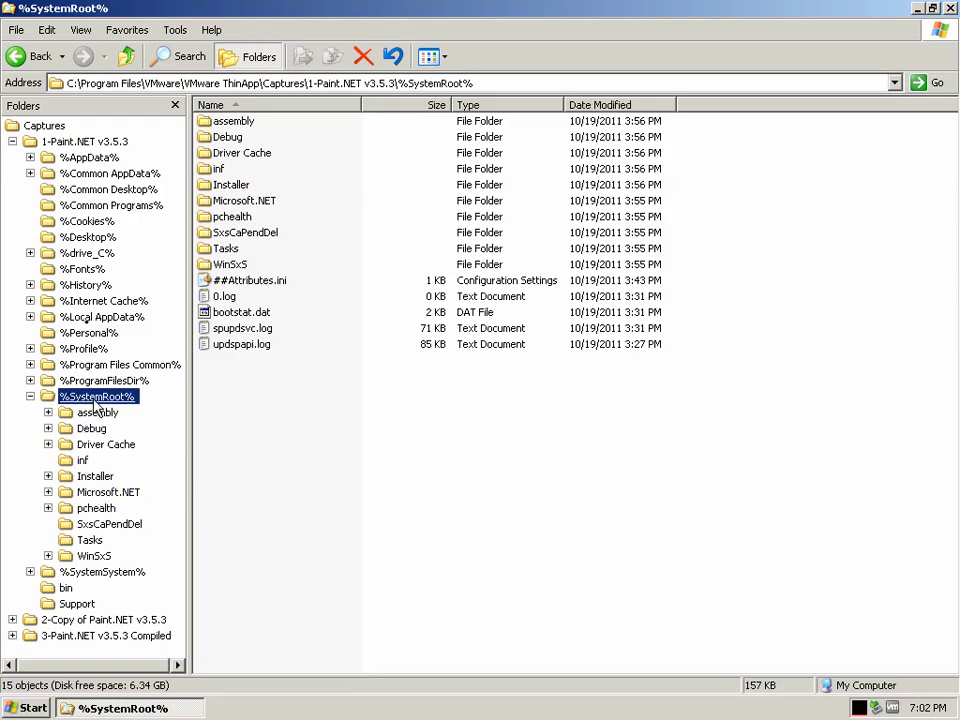
pyautogui.click(96, 478)
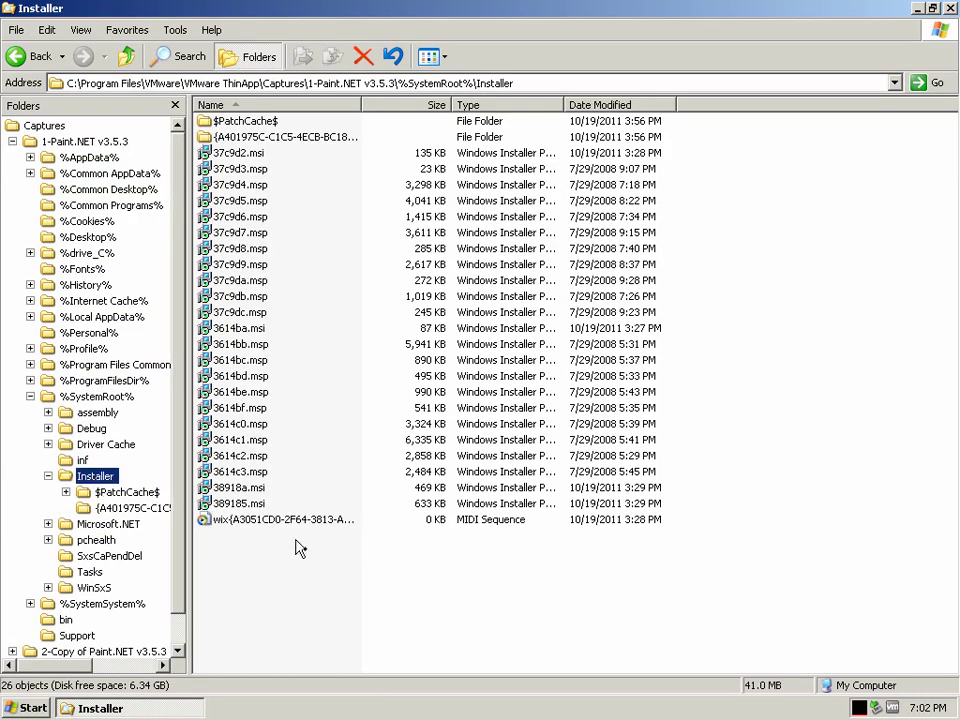
pyautogui.moveTo(320, 580); pyautogui.dragTo(207, 147)
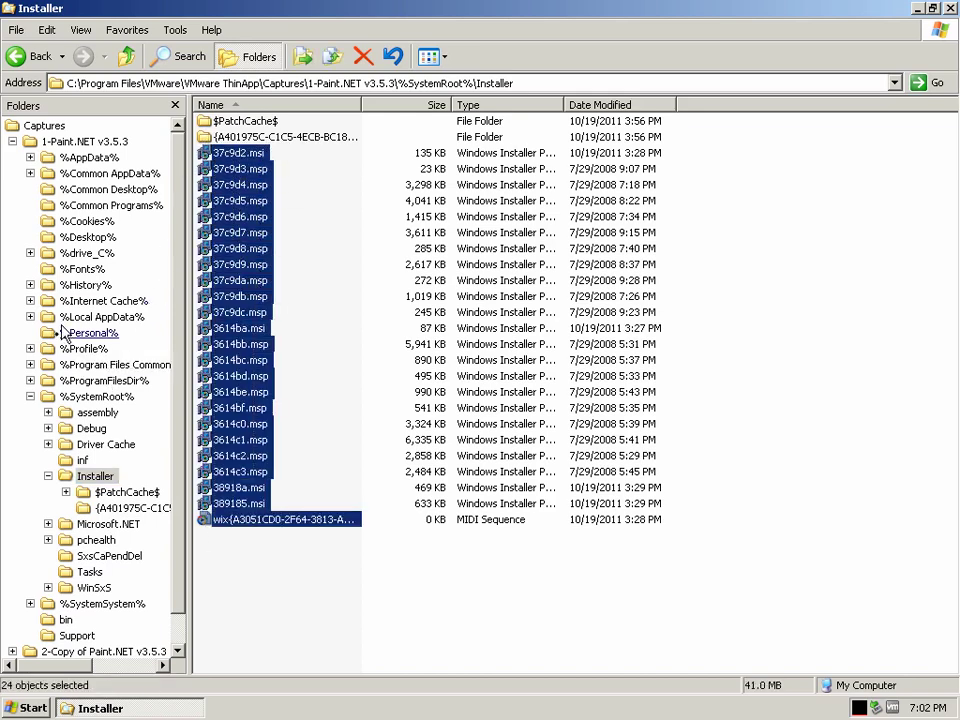
# Check the size of Paint.NET v3.5.3.dat in the bin folder of 1-Paint.NET v3.5.3
pyautogui.click(31, 397)
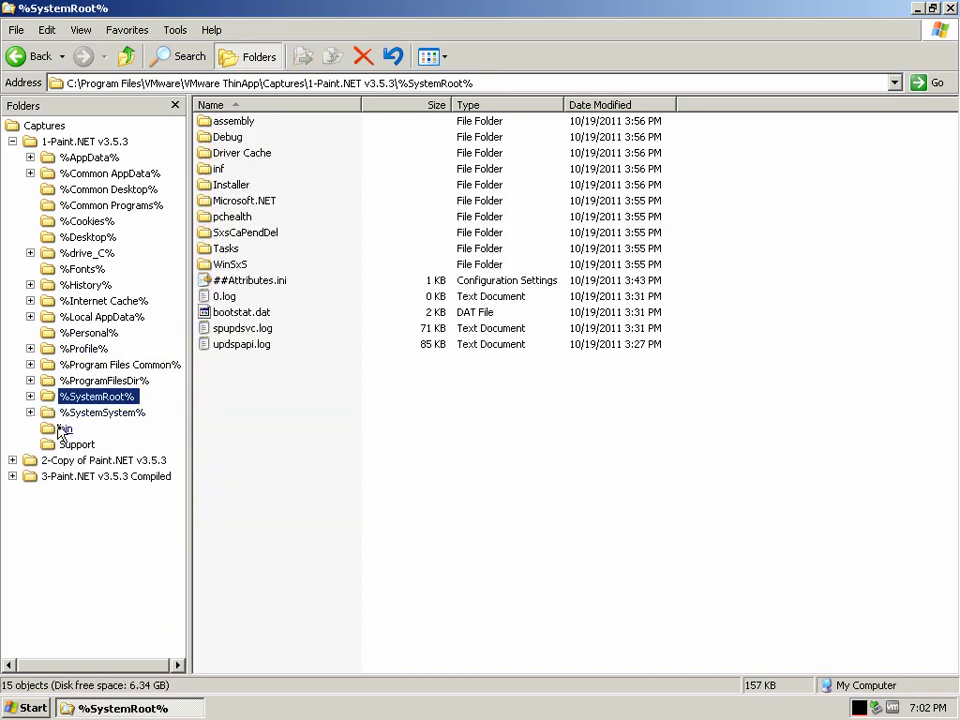
pyautogui.click(64, 429)
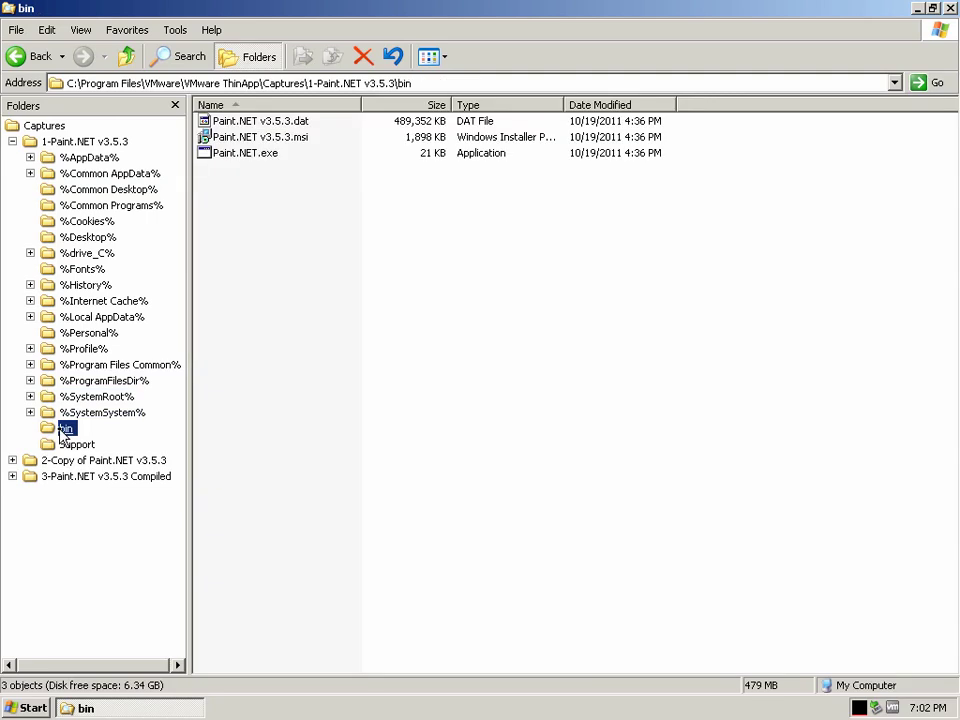
pyautogui.click(280, 122)
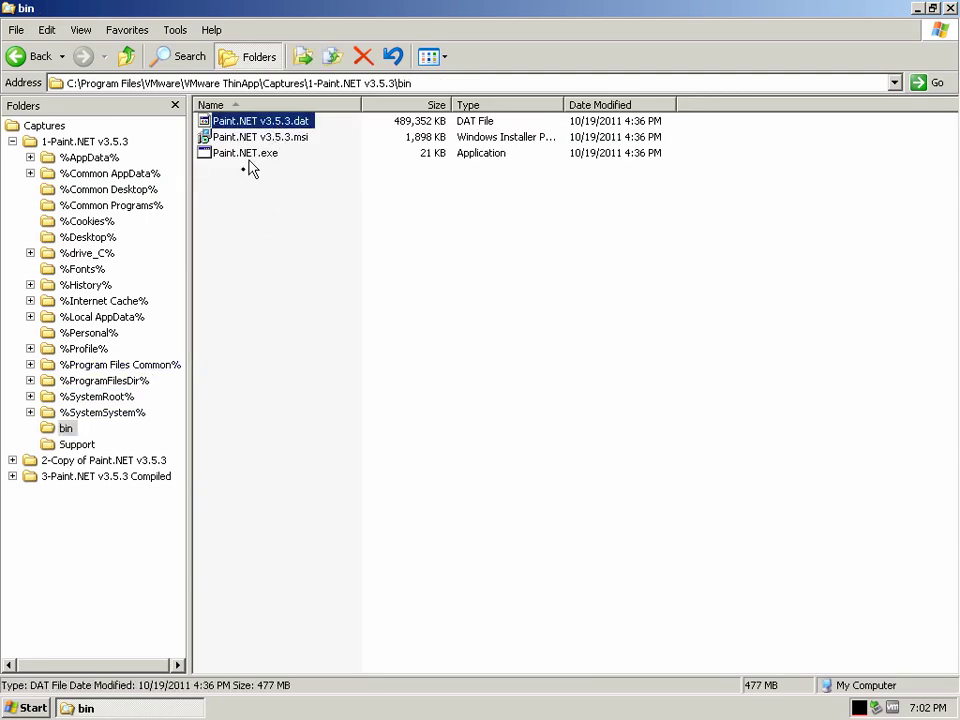
# Inspect the %SystemRoot%\Installer folder of 2-Copy of Paint.NET v3.5.3 for comparison with the original capture
pyautogui.click(46, 465)
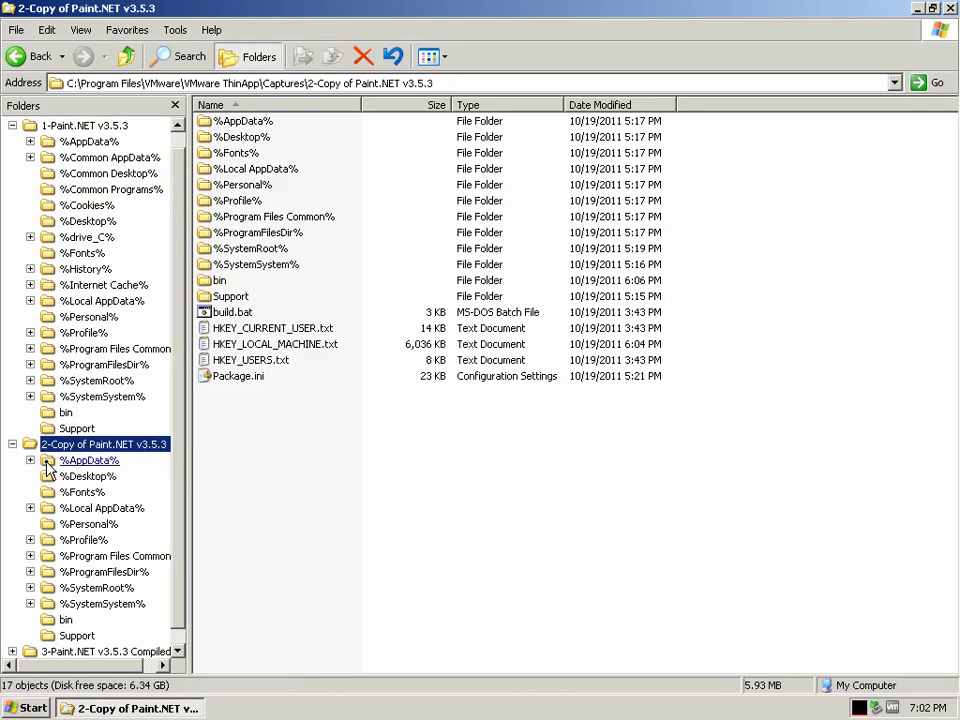
pyautogui.click(95, 588)
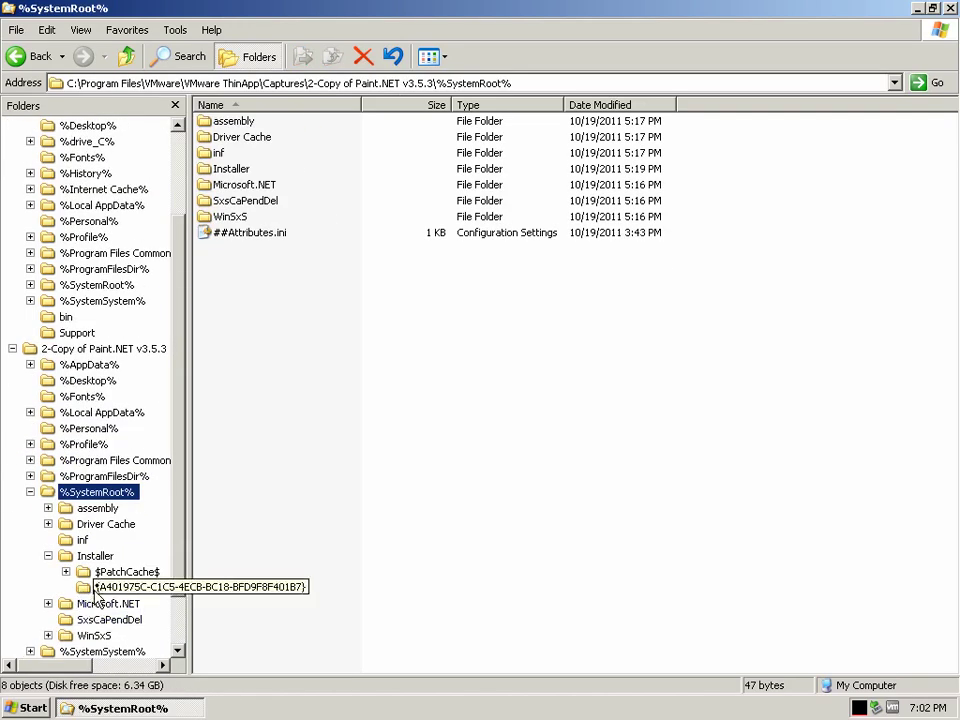
pyautogui.click(85, 557)
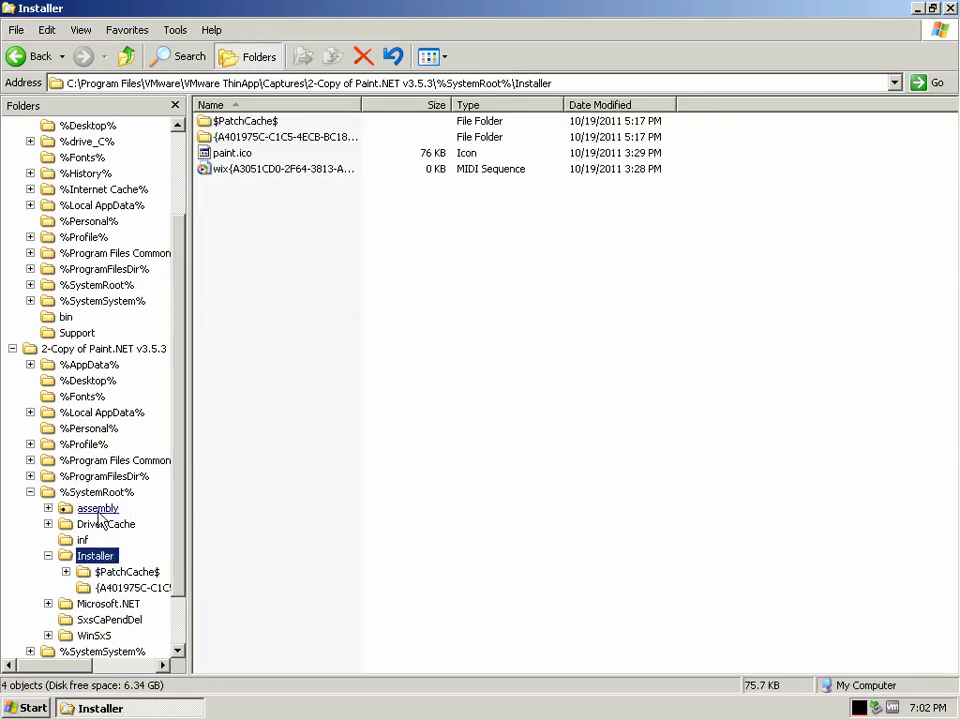
pyautogui.click(30, 492)
# Check the size of Paint.NET v3.5.3.dat in the bin folder of 2-Copy of Paint.NET v3.5.3
pyautogui.click(68, 432)
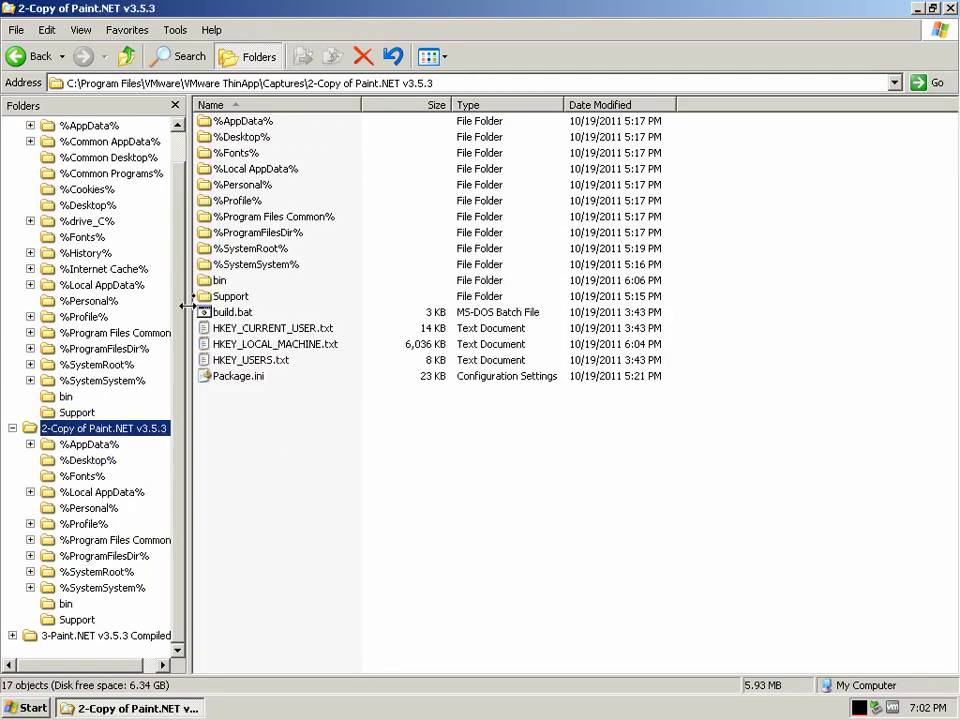
pyautogui.doubleClick(226, 280)
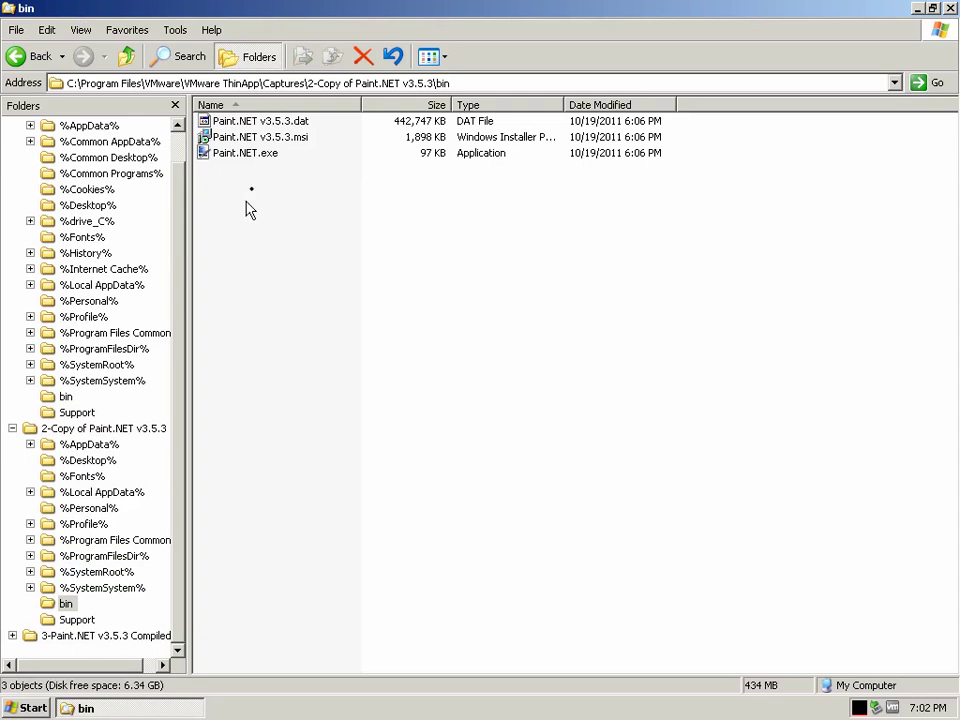
pyautogui.click(255, 121)
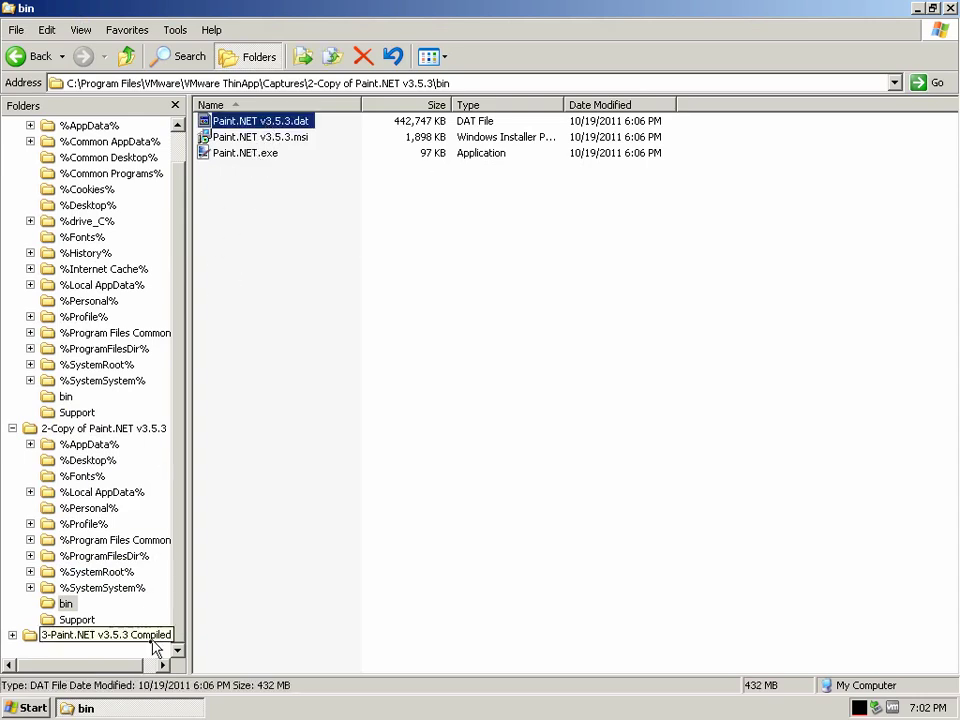
# Check the size of Paint.NET v3.5.3 Compiled.dat in the bin folder of 3-Paint.NET v3.5.3 Compiled
pyautogui.click(71, 636)
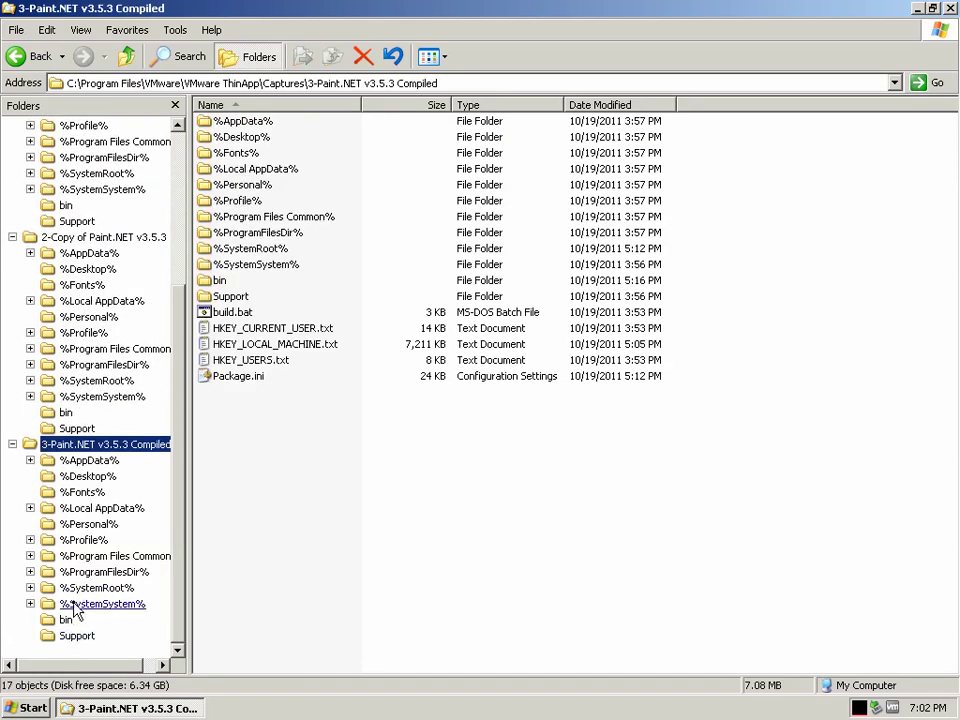
pyautogui.click(66, 621)
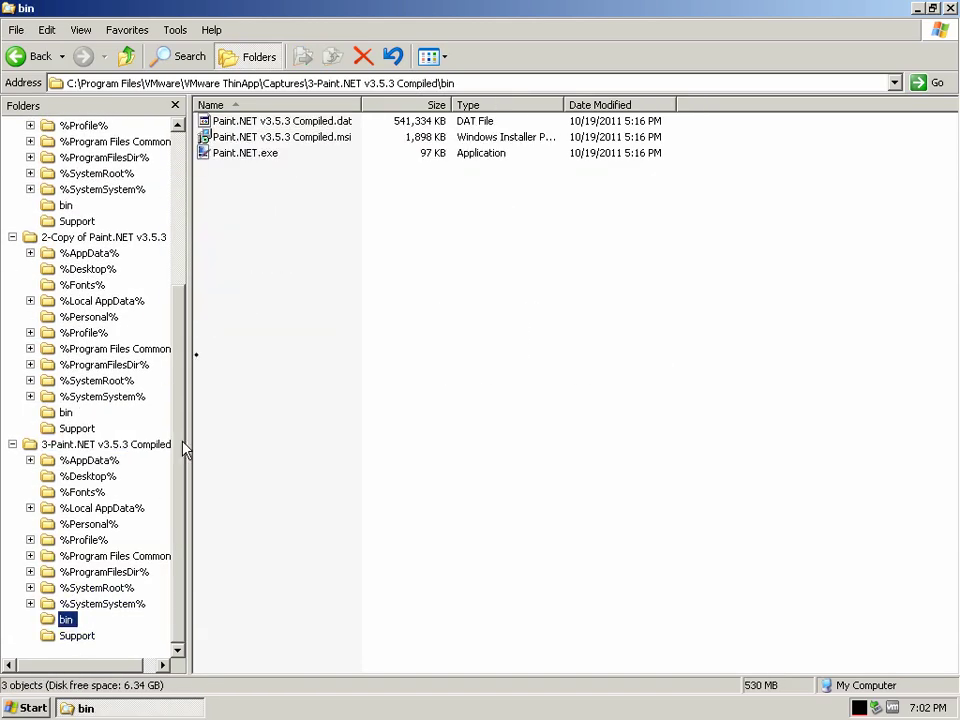
pyautogui.click(288, 123)
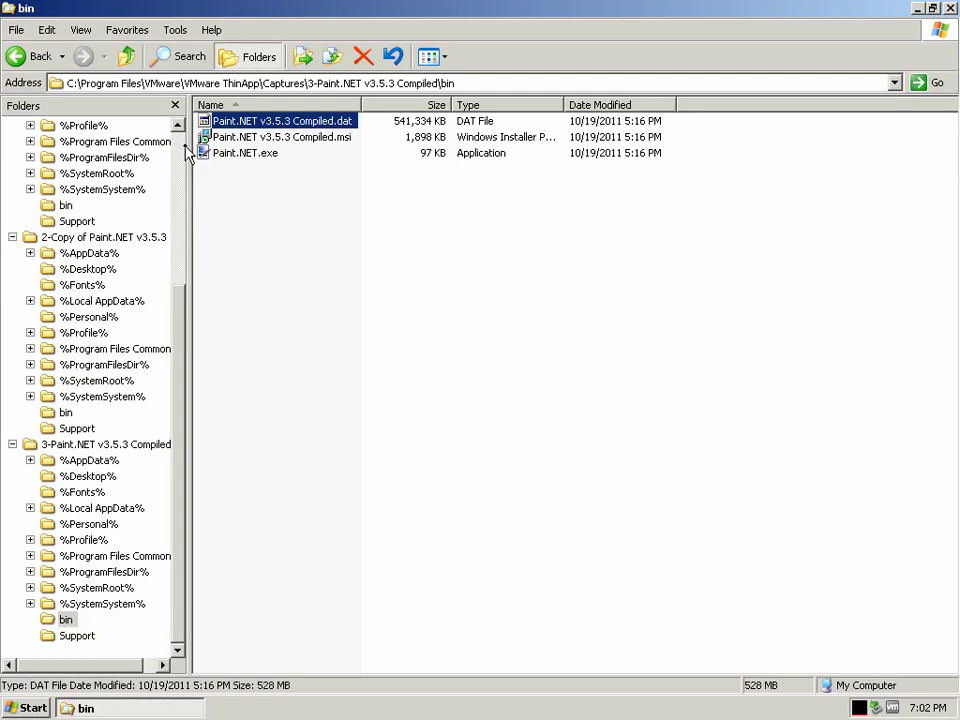
# Launch Paint.NET.exe from 1-Paint.NET v3.5.3's bin folder, check its processes in Process Explorer, and close both windows
pyautogui.scroll(5, 180, 145)
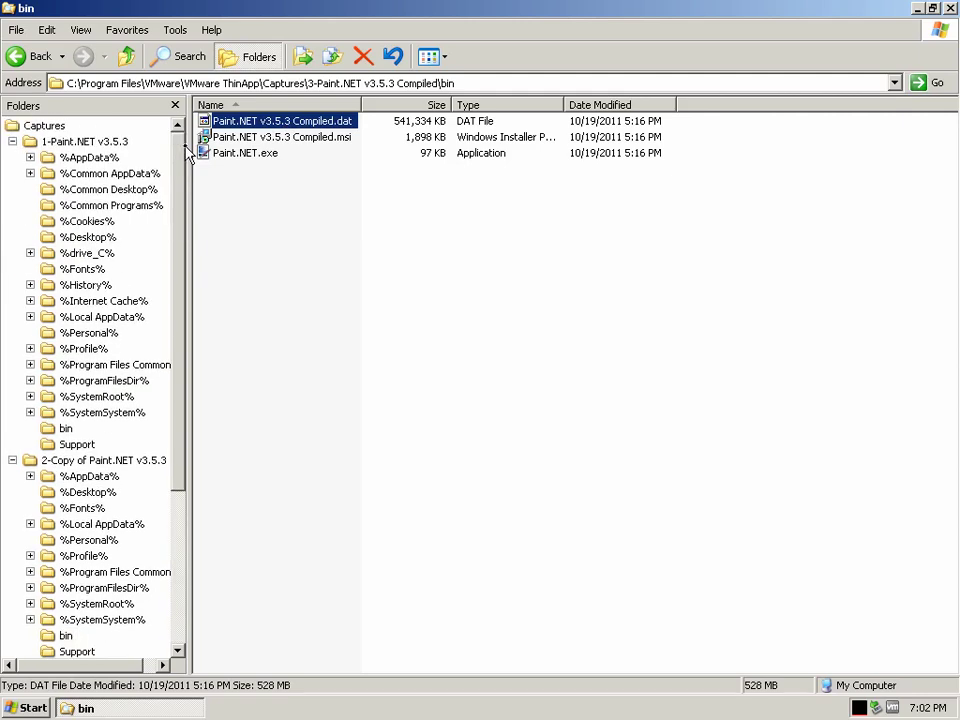
pyautogui.click(66, 429)
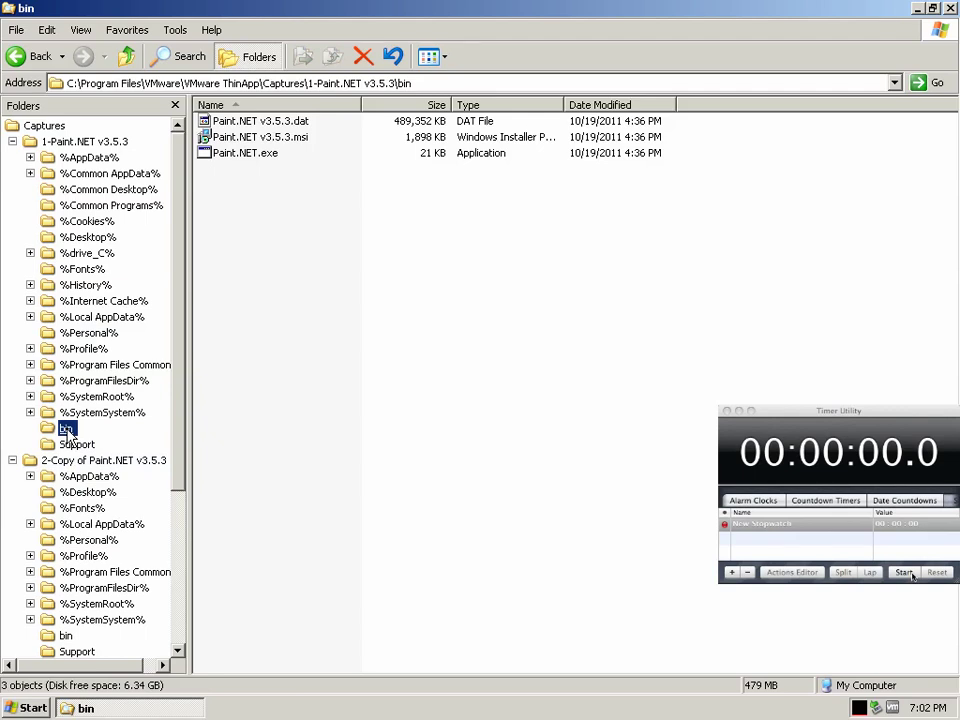
pyautogui.doubleClick(258, 160)
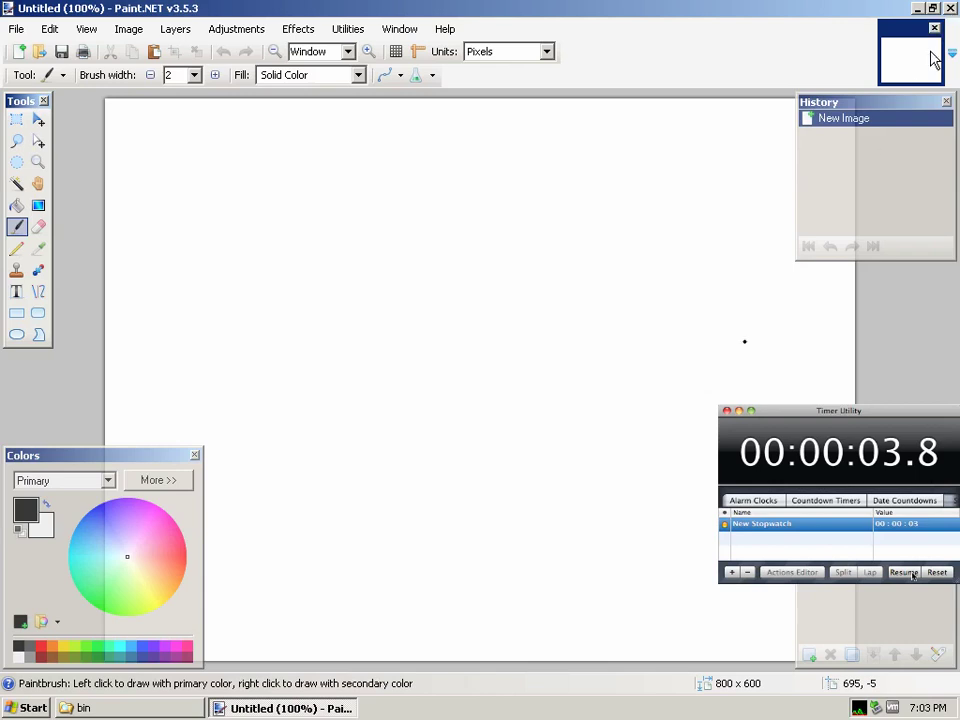
pyautogui.click(857, 707)
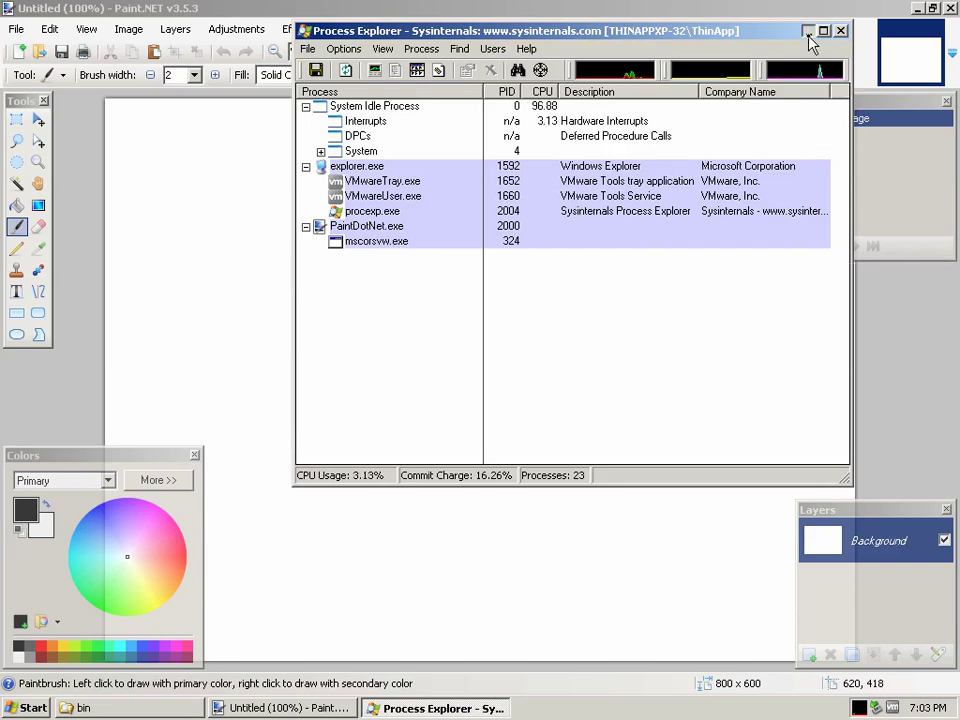
pyautogui.click(840, 31)
pyautogui.click(950, 10)
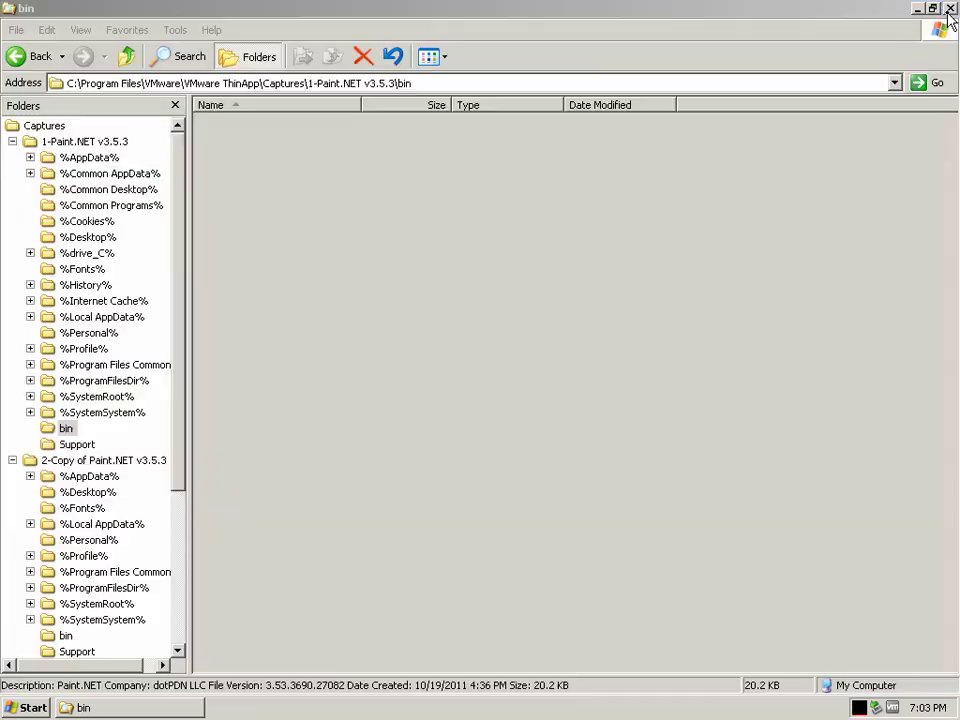
# Launch Paint.NET.exe from 2-Copy of Paint.NET v3.5.3's bin folder and check its processes in Process Explorer
pyautogui.click(66, 637)
pyautogui.doubleClick(251, 158)
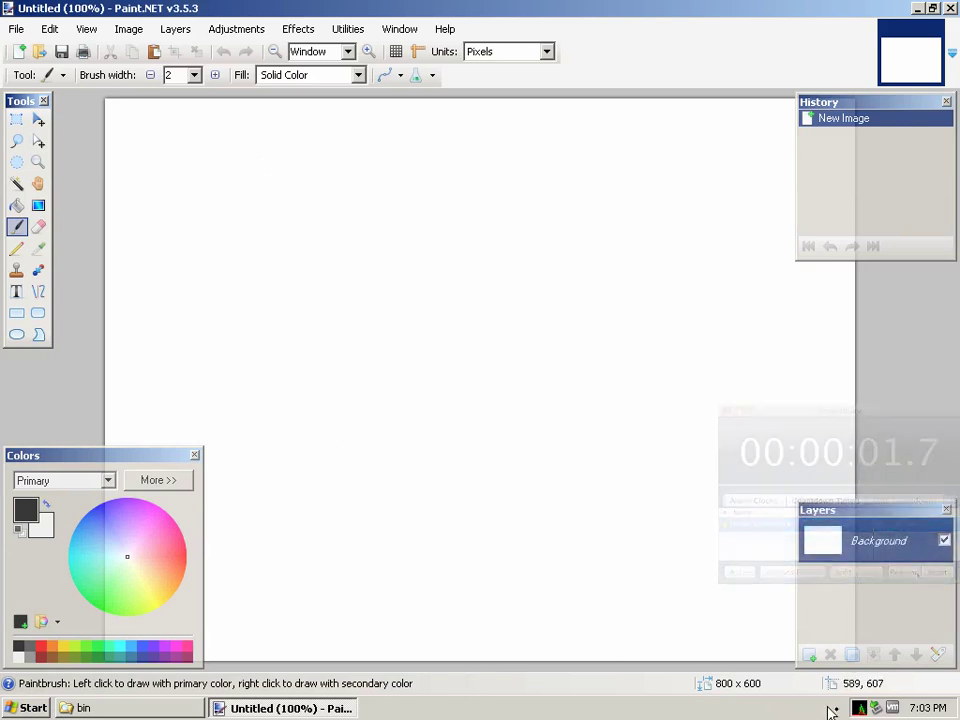
pyautogui.doubleClick(858, 706)
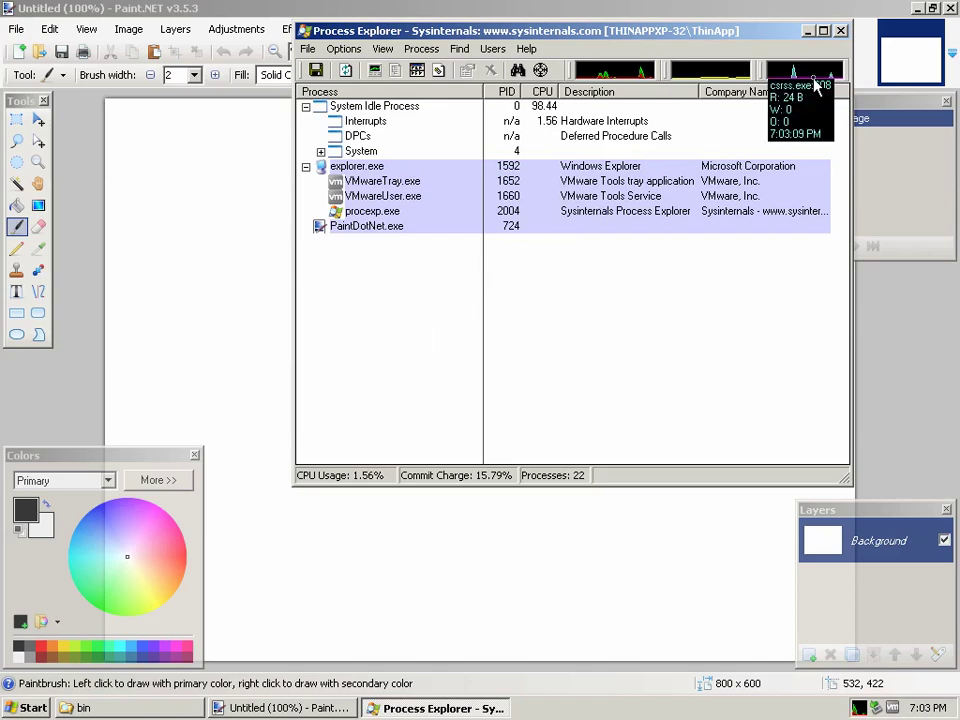
# Minimize Process Explorer, close the running Paint.NET, and launch Paint.NET.exe from 3-Paint.NET v3.5.3 Compiled's bin folder
pyautogui.click(809, 31)
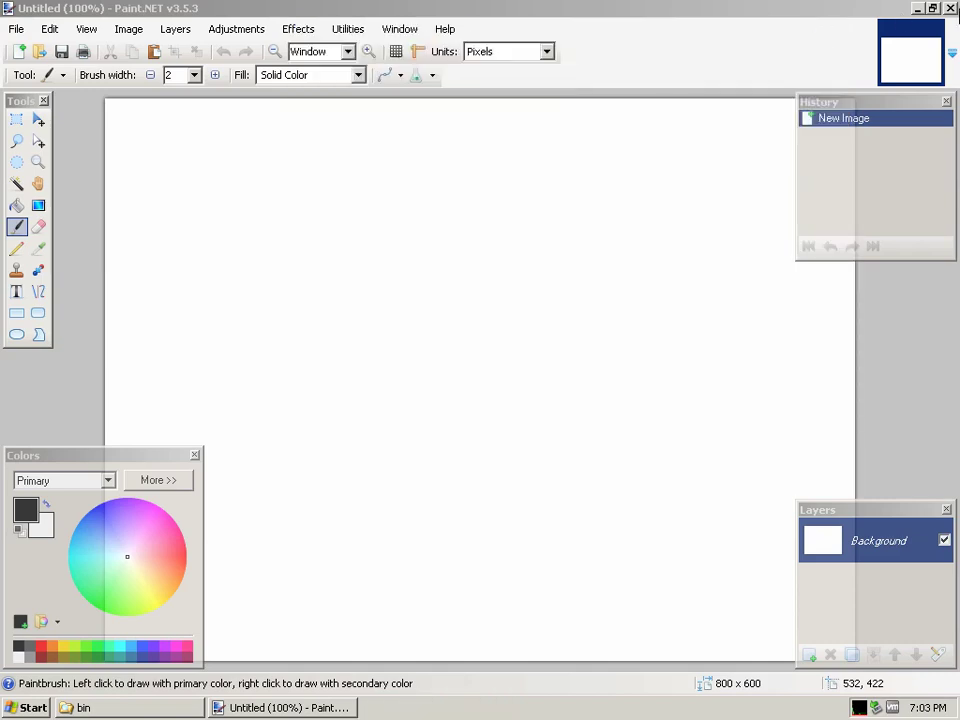
pyautogui.click(950, 8)
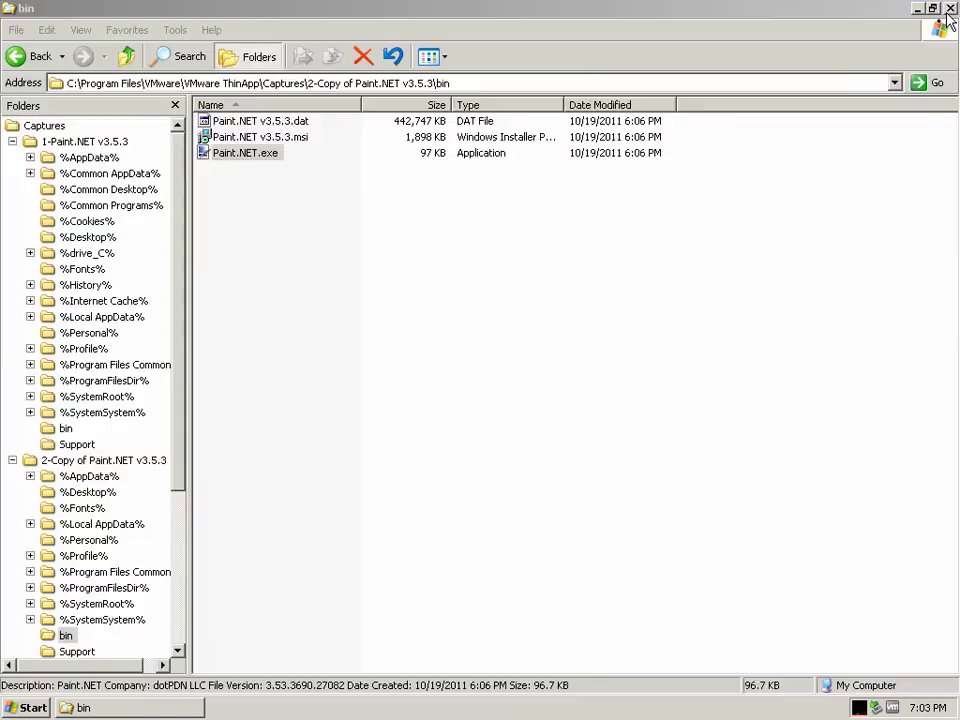
pyautogui.click(181, 627)
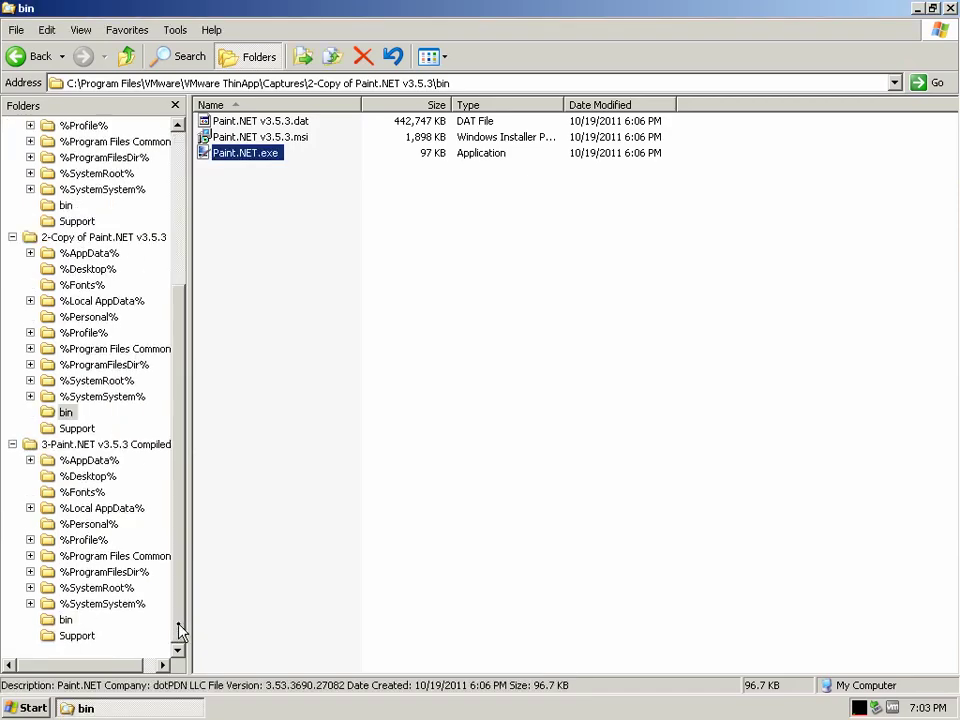
pyautogui.click(66, 620)
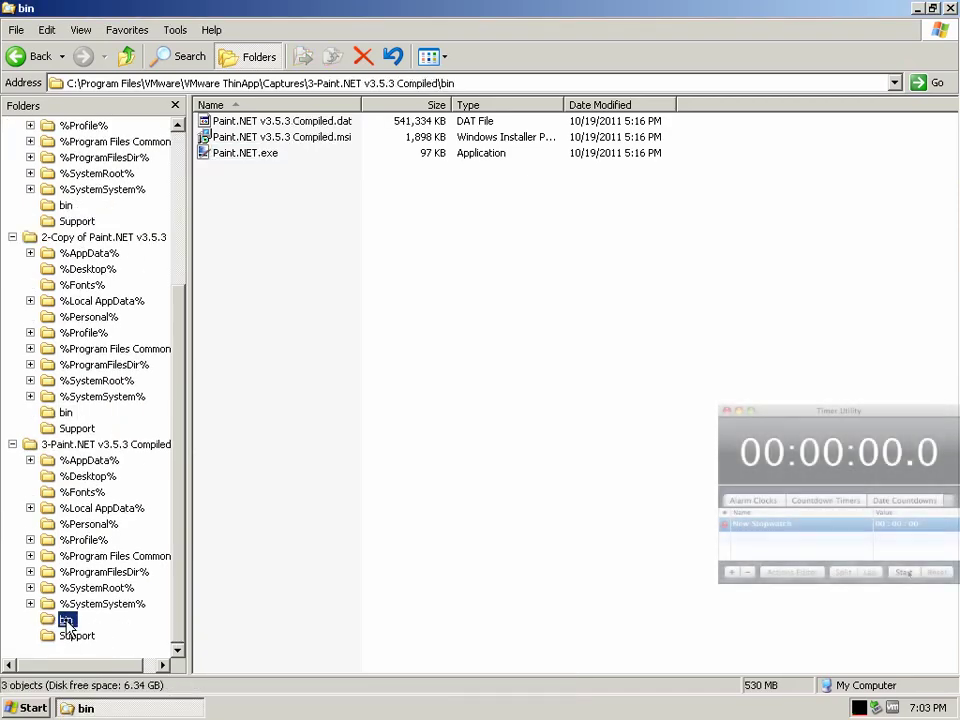
pyautogui.doubleClick(258, 158)
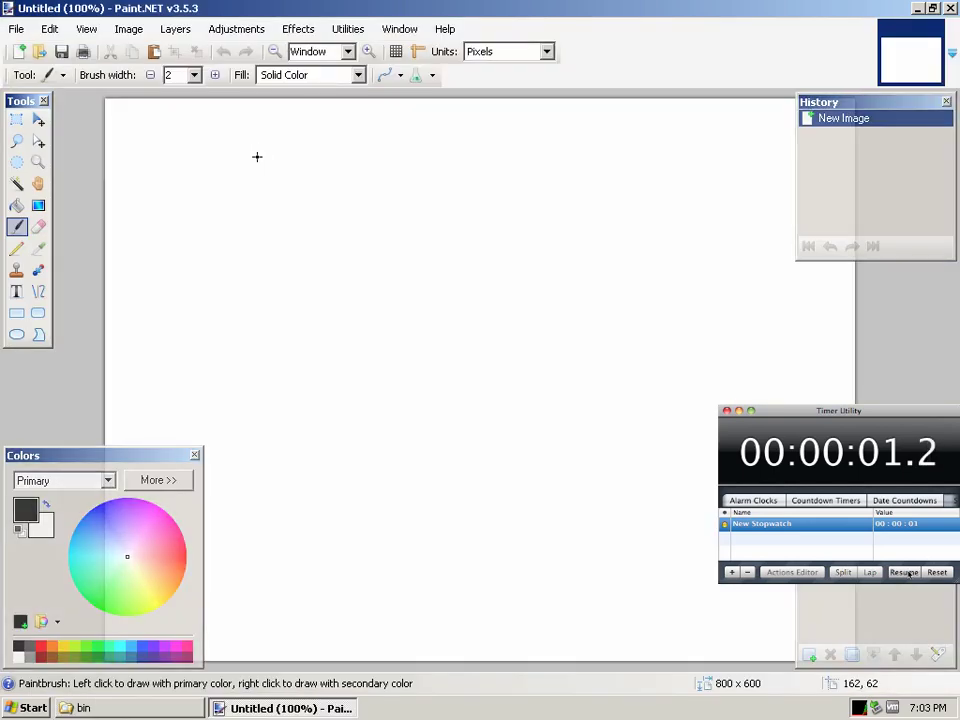
# Check the compiled package's running processes in Process Explorer, then close Paint.NET and the bin folder window
pyautogui.click(857, 707)
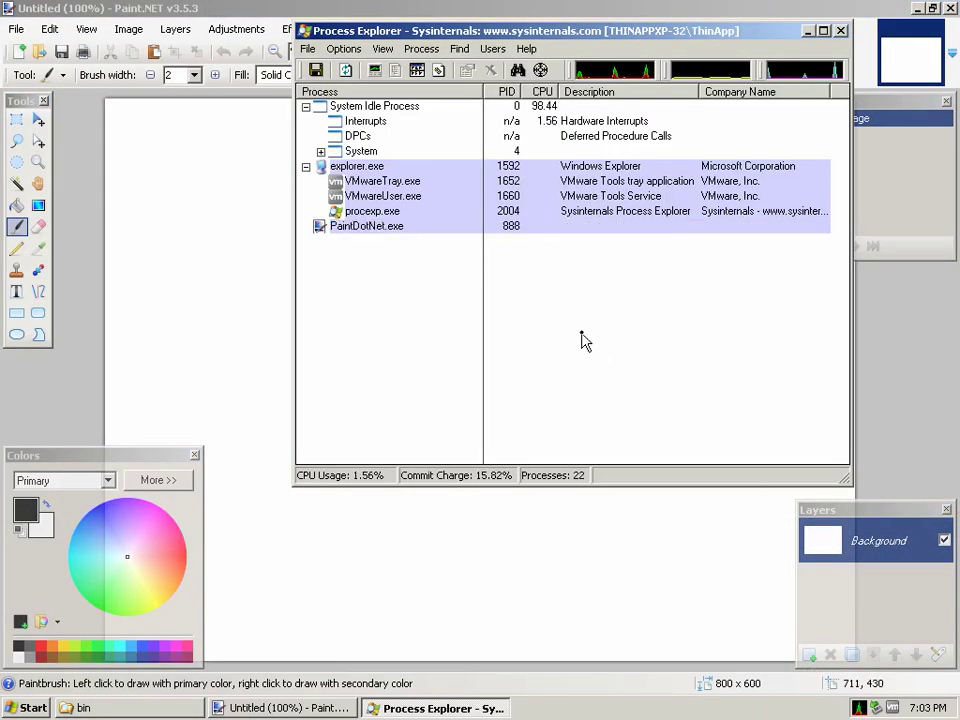
pyautogui.click(808, 31)
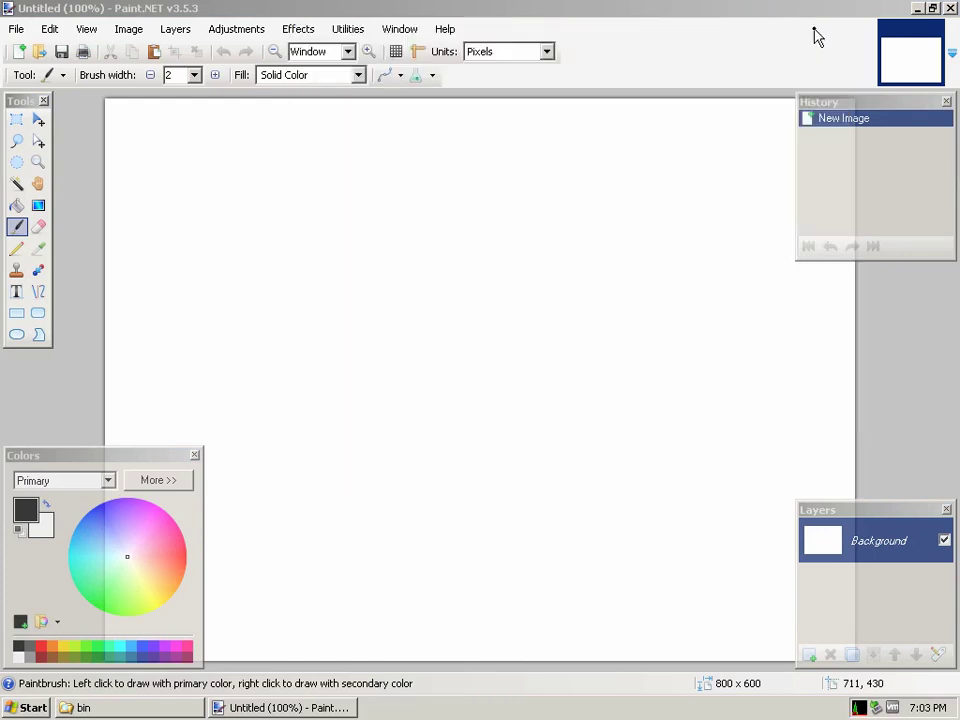
pyautogui.click(948, 8)
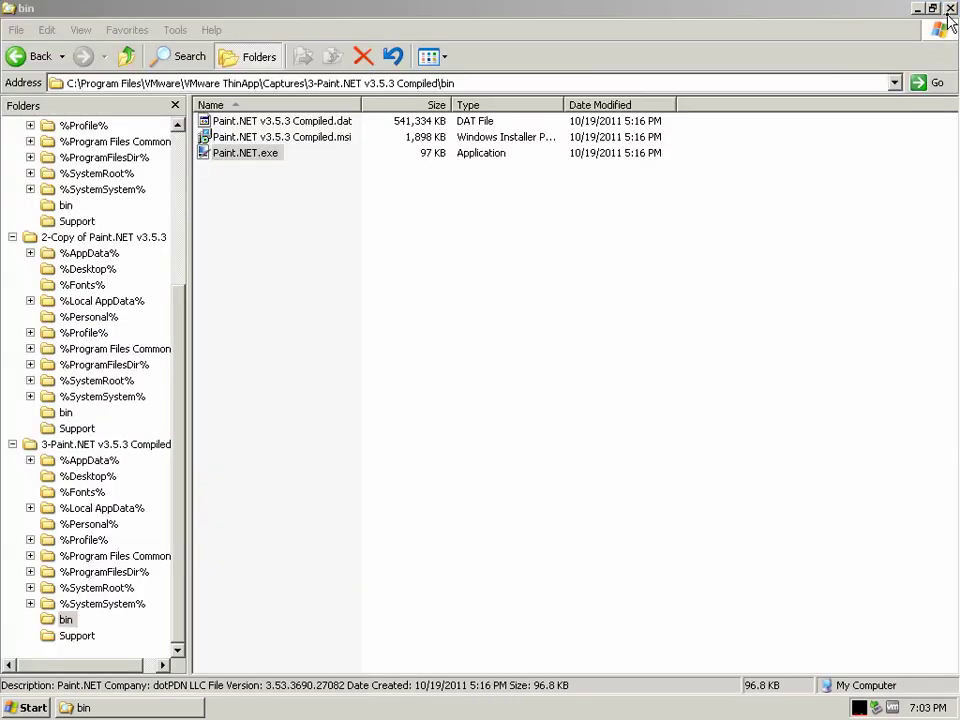
pyautogui.click(948, 8)
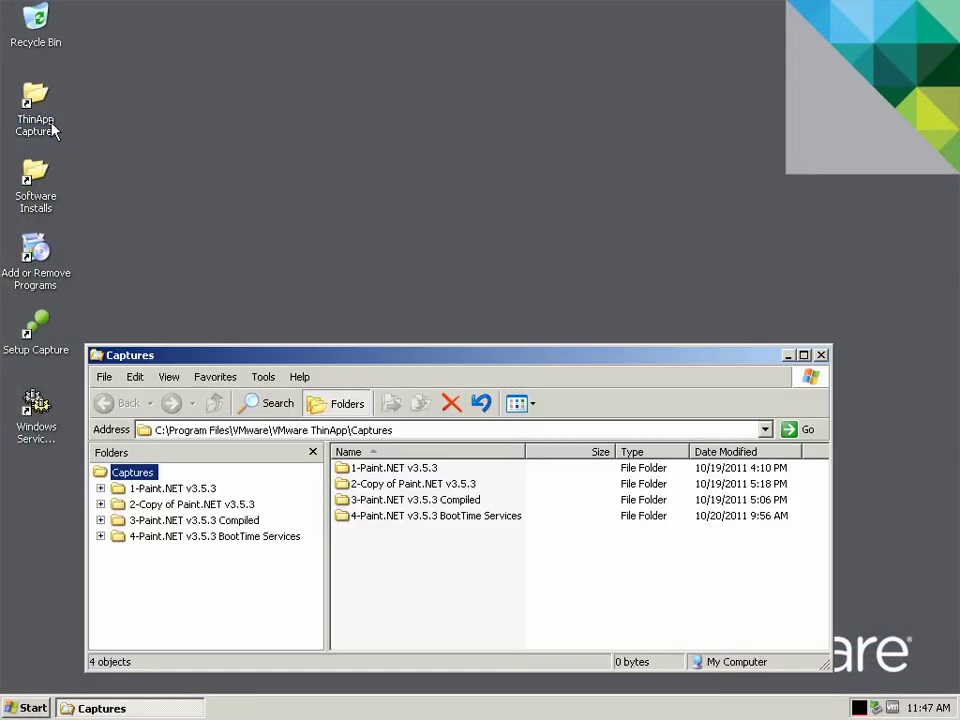
# Open Package.ini from the 4-Paint.NET v3.5.3 BootTime Services capture folder, with the folder window maximized
pyautogui.click(197, 488)
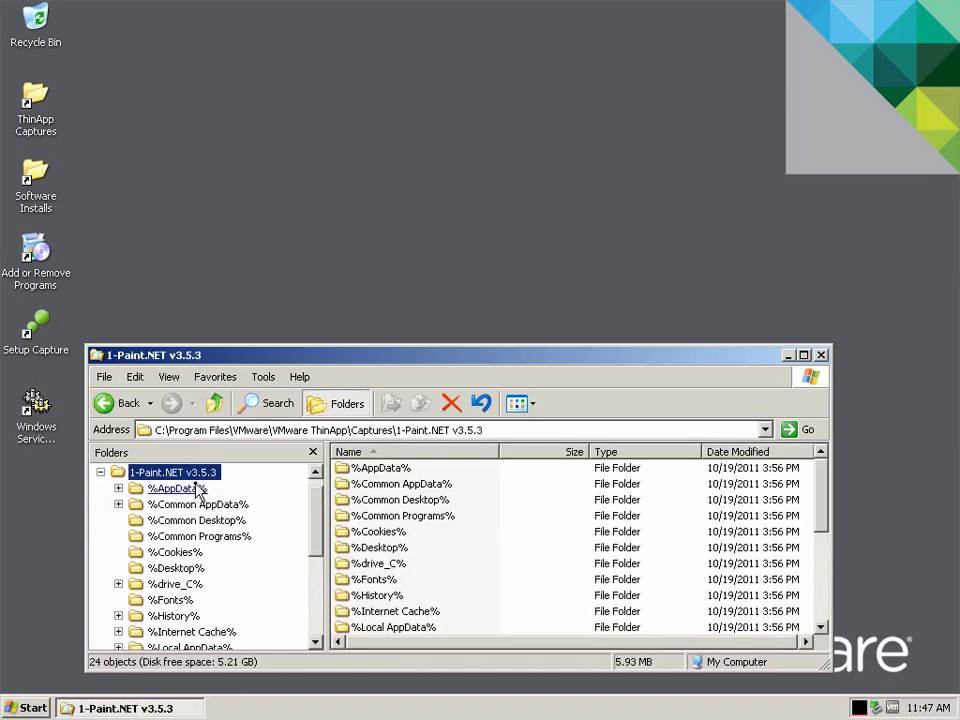
pyautogui.click(102, 472)
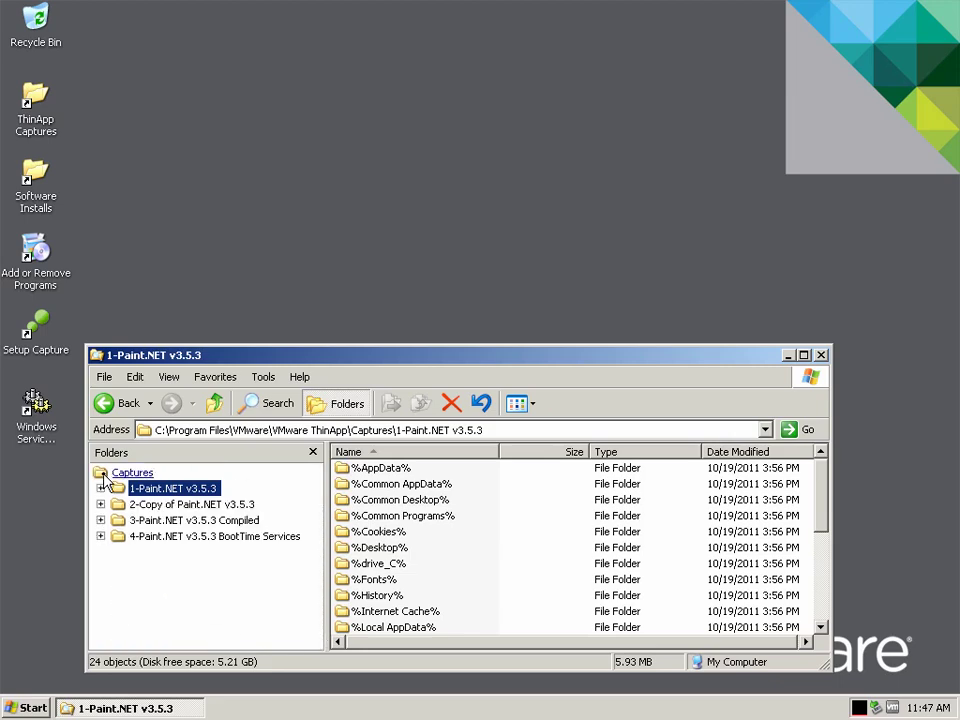
pyautogui.click(150, 537)
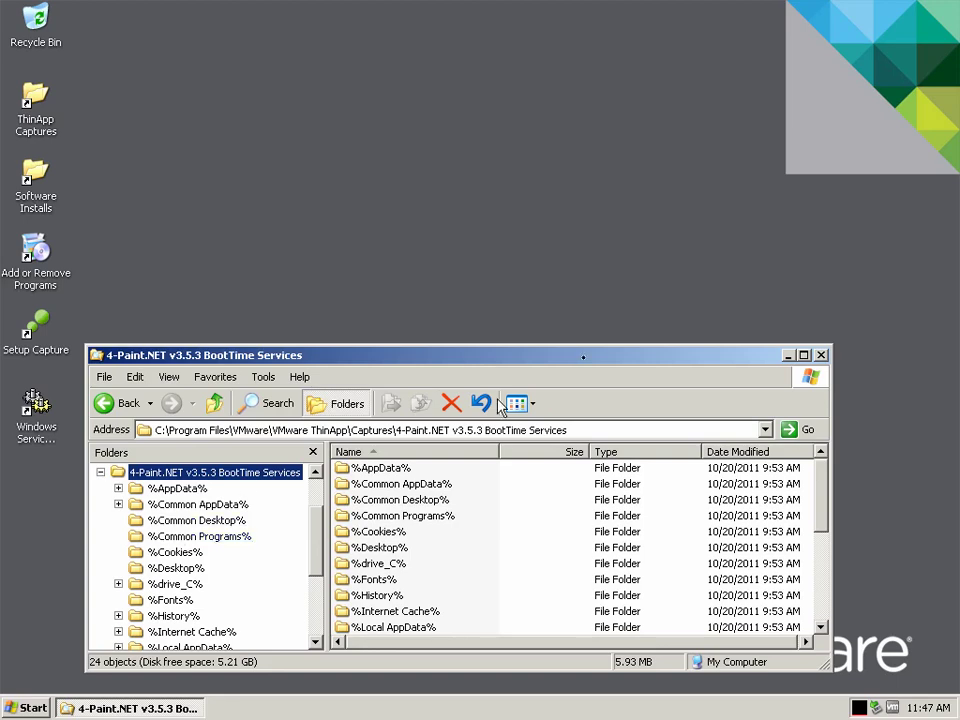
pyautogui.click(803, 354)
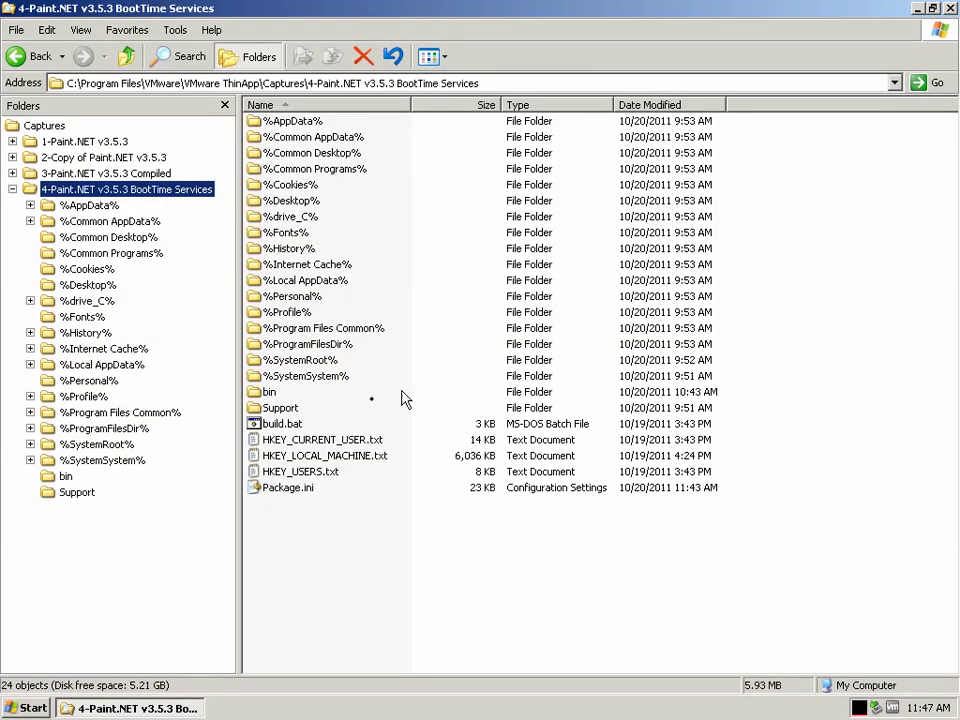
pyautogui.click(287, 488)
pyautogui.rightClick(287, 488)
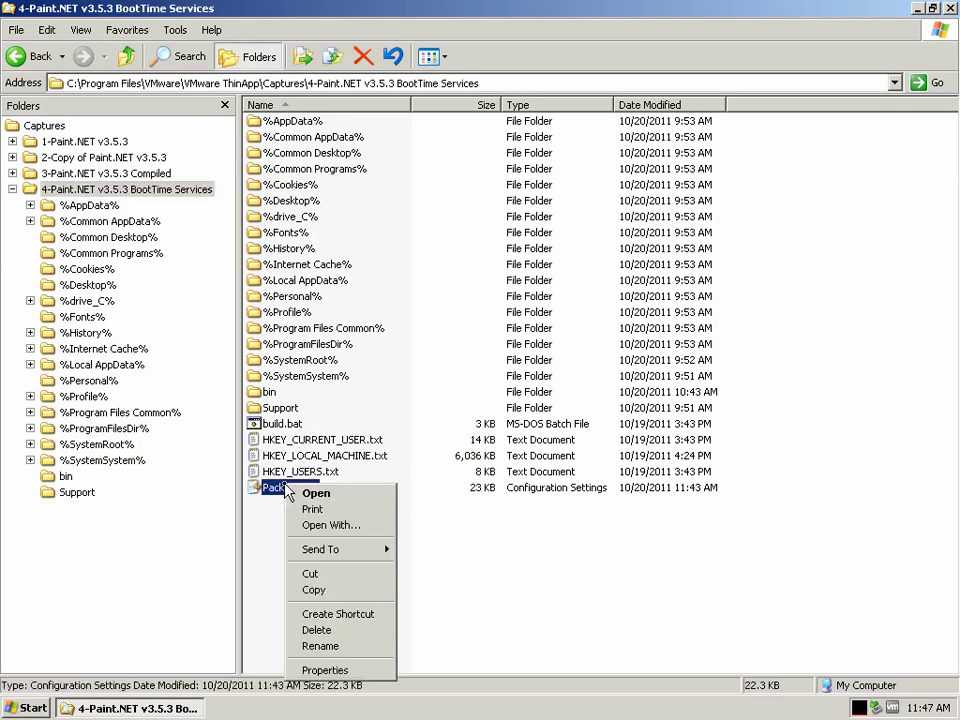
pyautogui.click(288, 494)
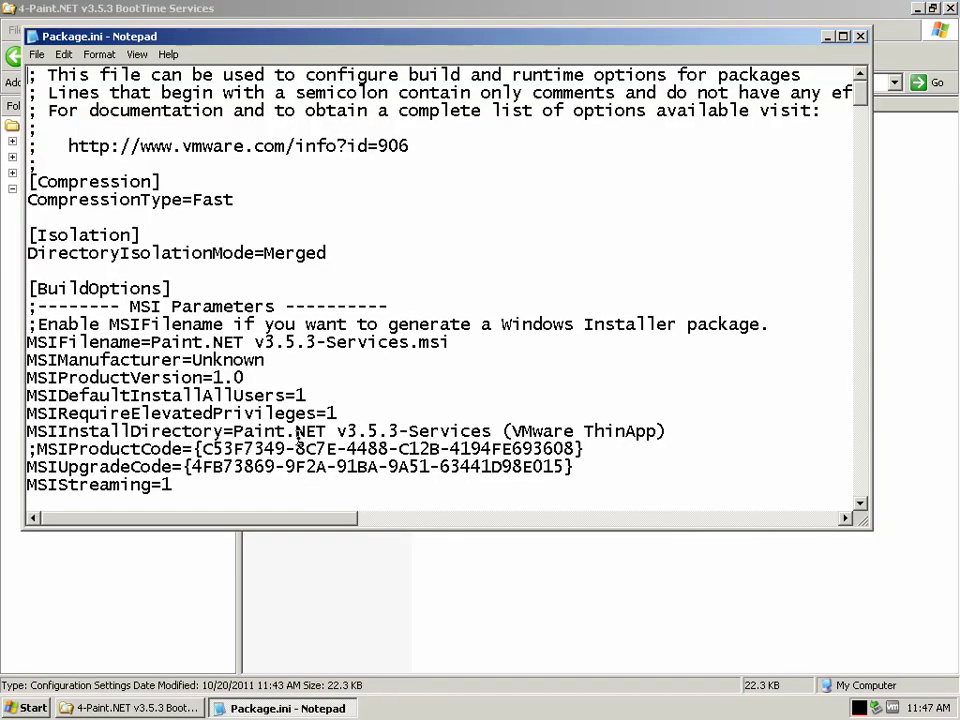
# Search Package.ini for ";Services=" and go to the second match, in the [mscorsvw.exe] section
pyautogui.hotkey('ctrl', 'f')
pyautogui.write(';Services\\')
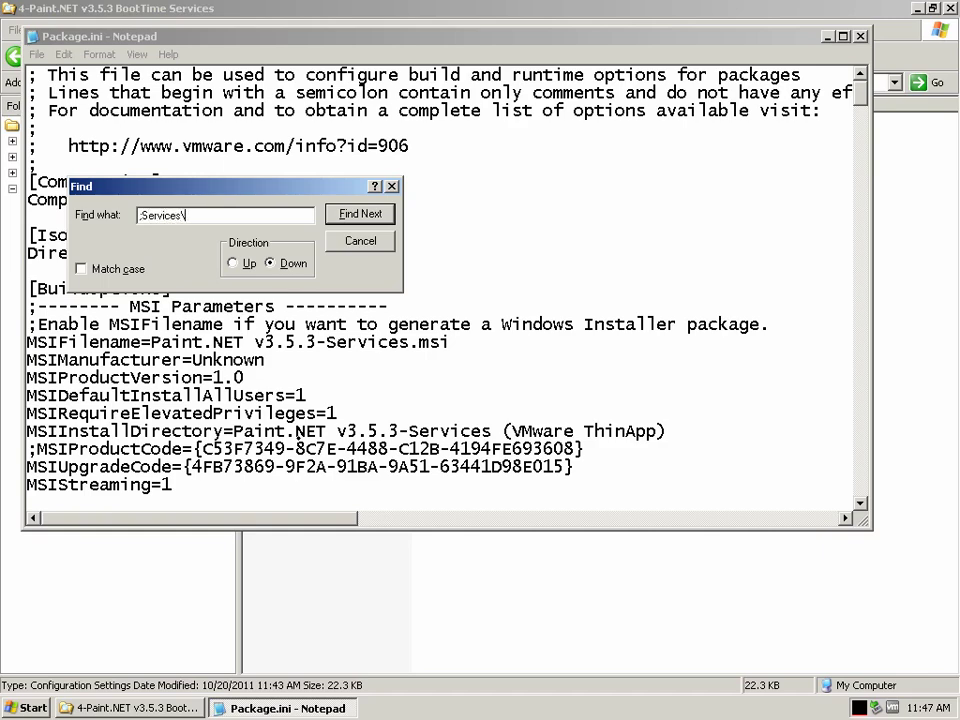
pyautogui.press('BackSpace')
pyautogui.write('=')
pyautogui.press('Return')
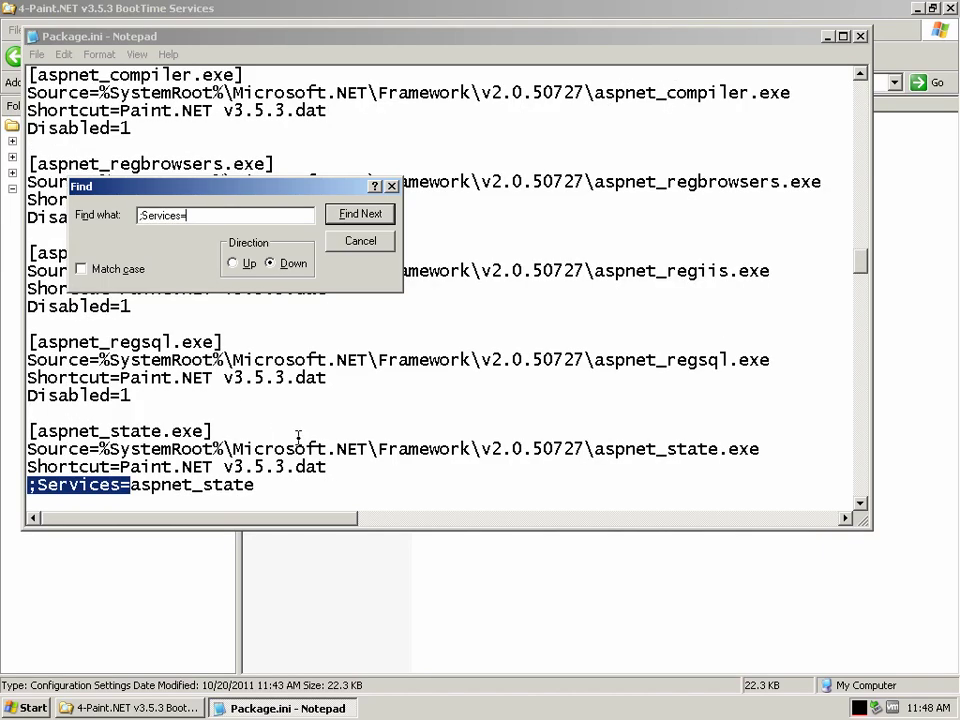
pyautogui.press('Return')
pyautogui.press('Escape')
pyautogui.press('Right')
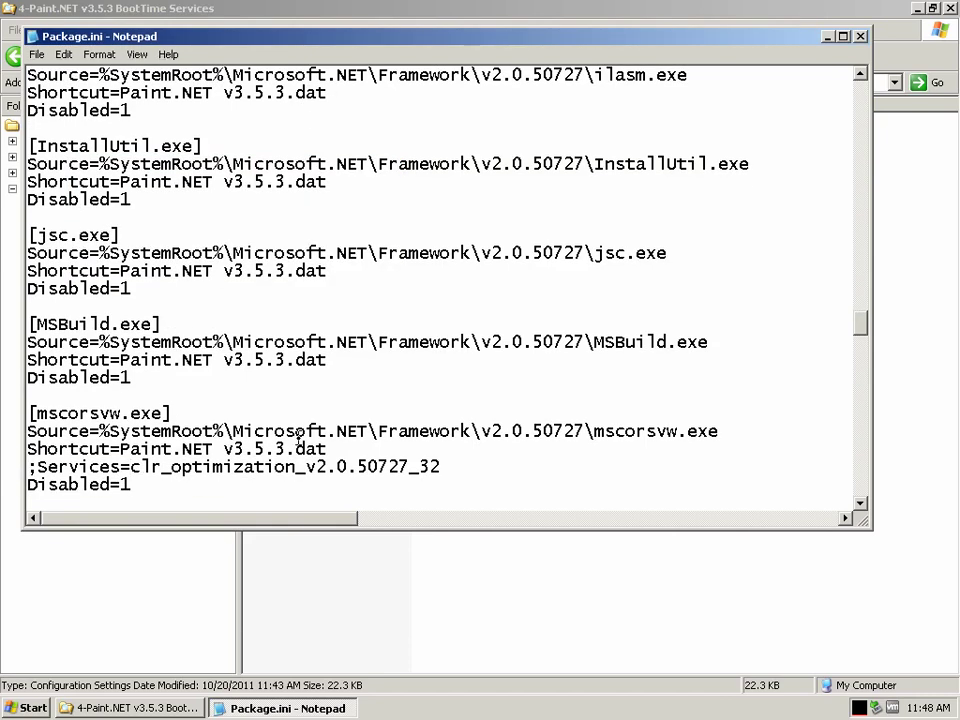
# In the [mscorsvw.exe] section, uncomment the Services=clr_optimization_v2.0.50727_32 line and set Disabled to 0
pyautogui.press('Home')
pyautogui.press('Delete')
pyautogui.press('Down')
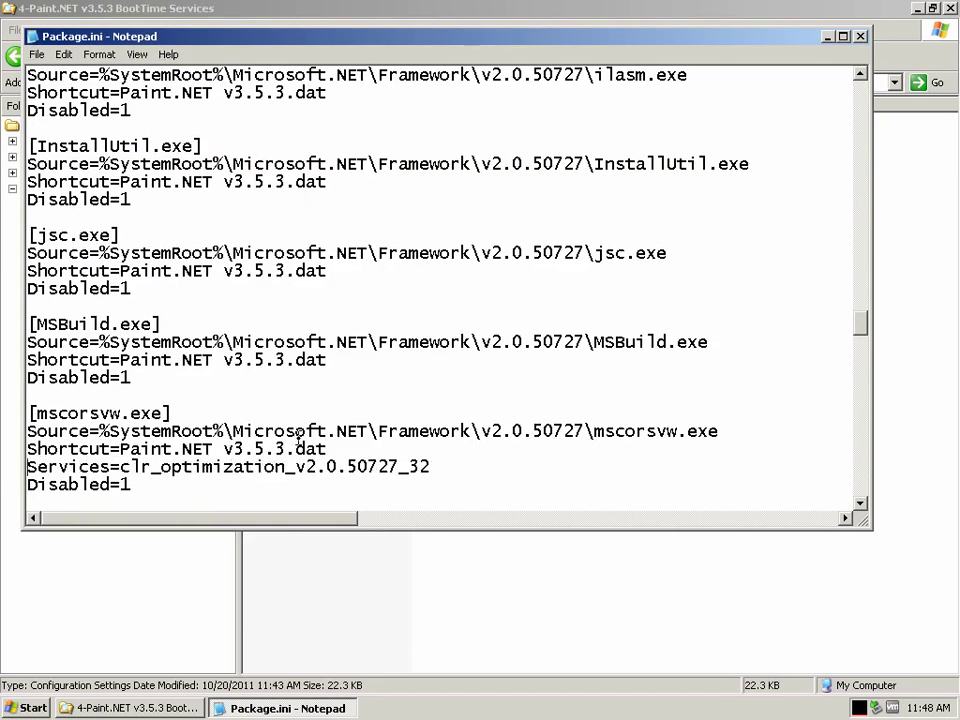
pyautogui.press('End')
pyautogui.press('BackSpace')
pyautogui.write('0')
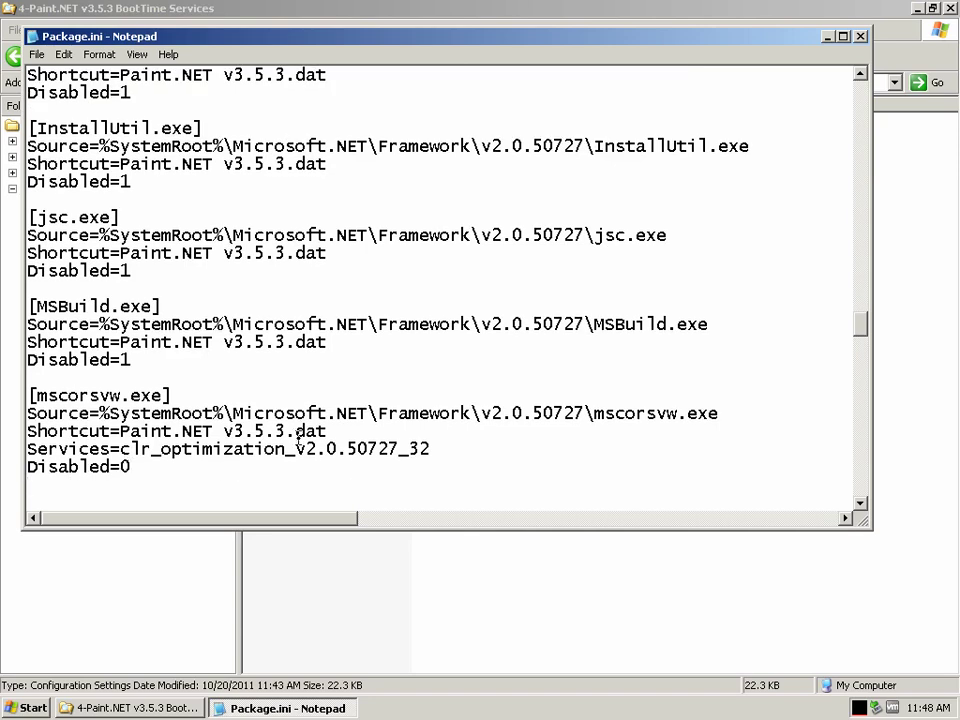
# Save the changes to Package.ini and close the file
pyautogui.click(38, 54)
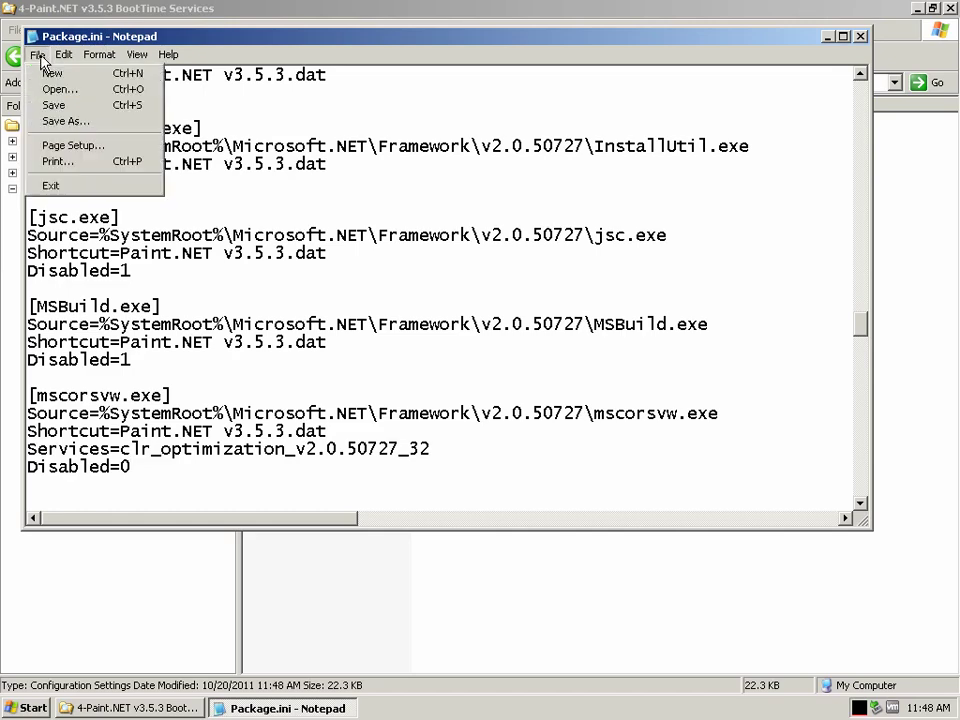
pyautogui.click(54, 106)
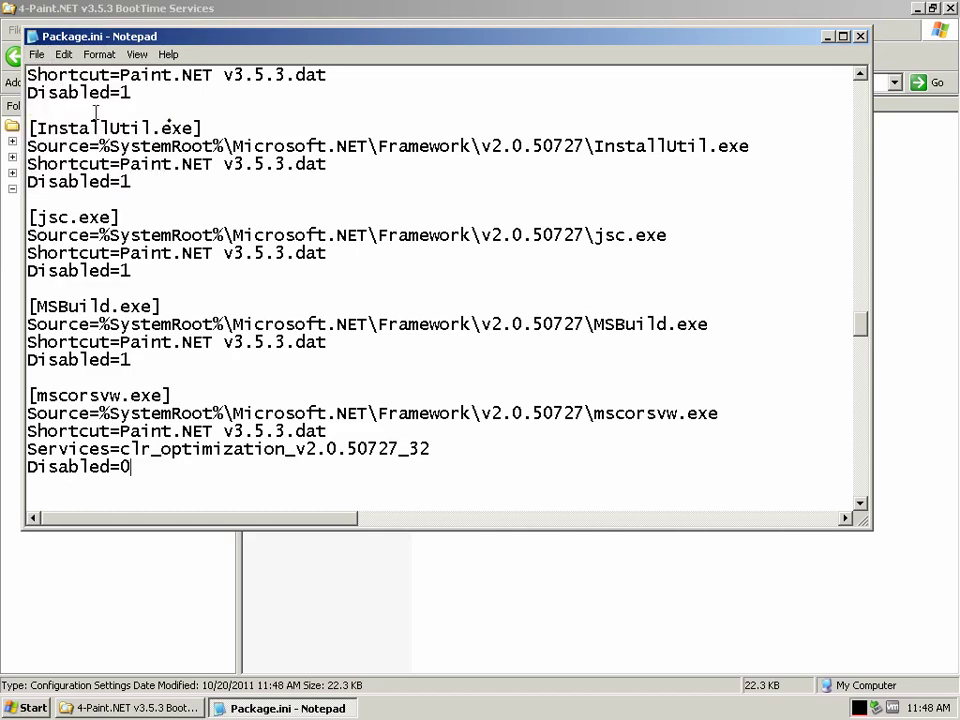
pyautogui.click(861, 38)
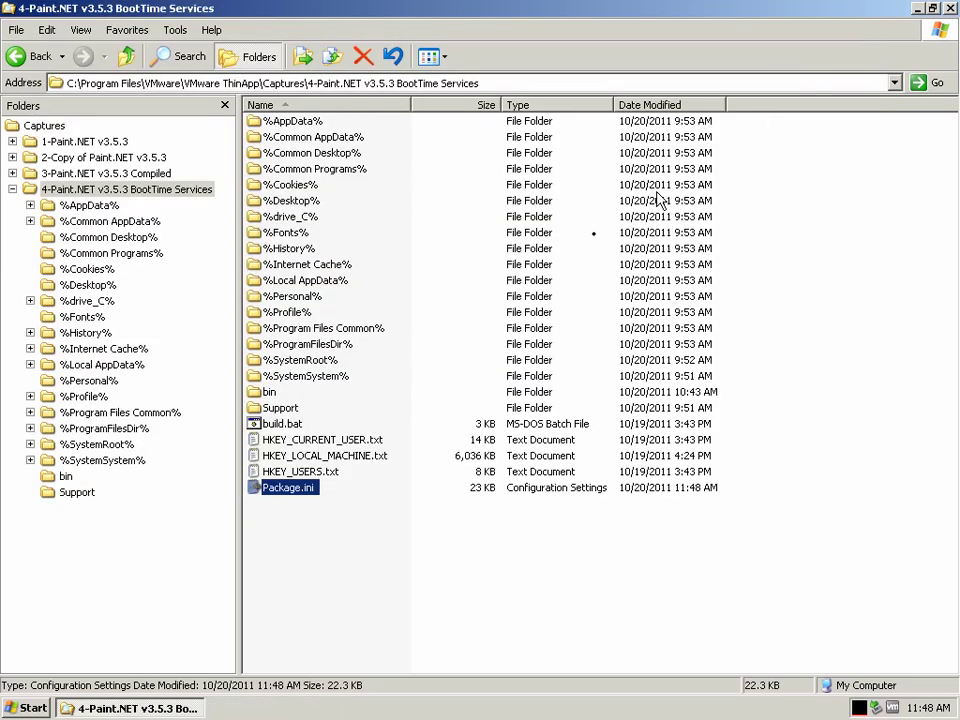
# Run the Paint.NET v3.5.3-Services.msi installer from the capture's bin folder and restore the folder window to its smaller size
pyautogui.click(285, 424)
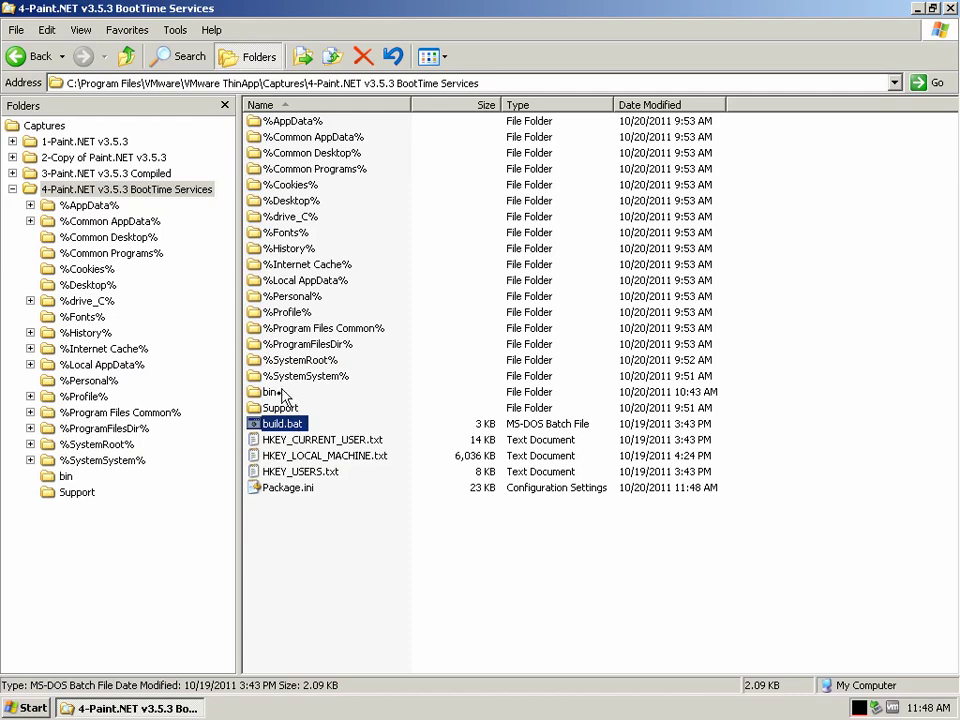
pyautogui.doubleClick(269, 392)
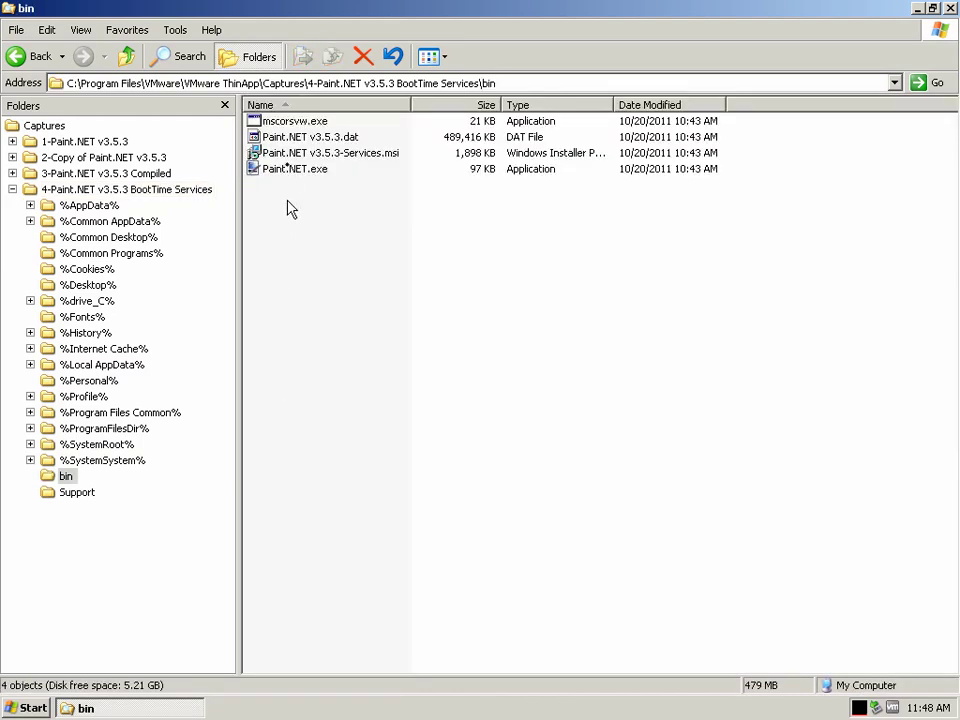
pyautogui.click(290, 121)
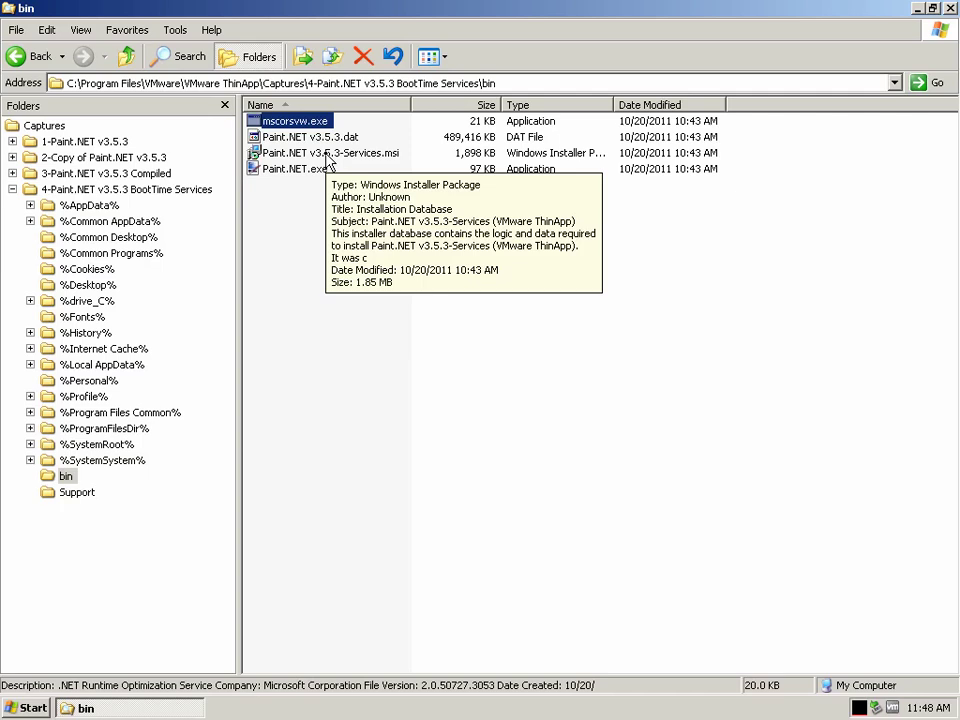
pyautogui.doubleClick(326, 154)
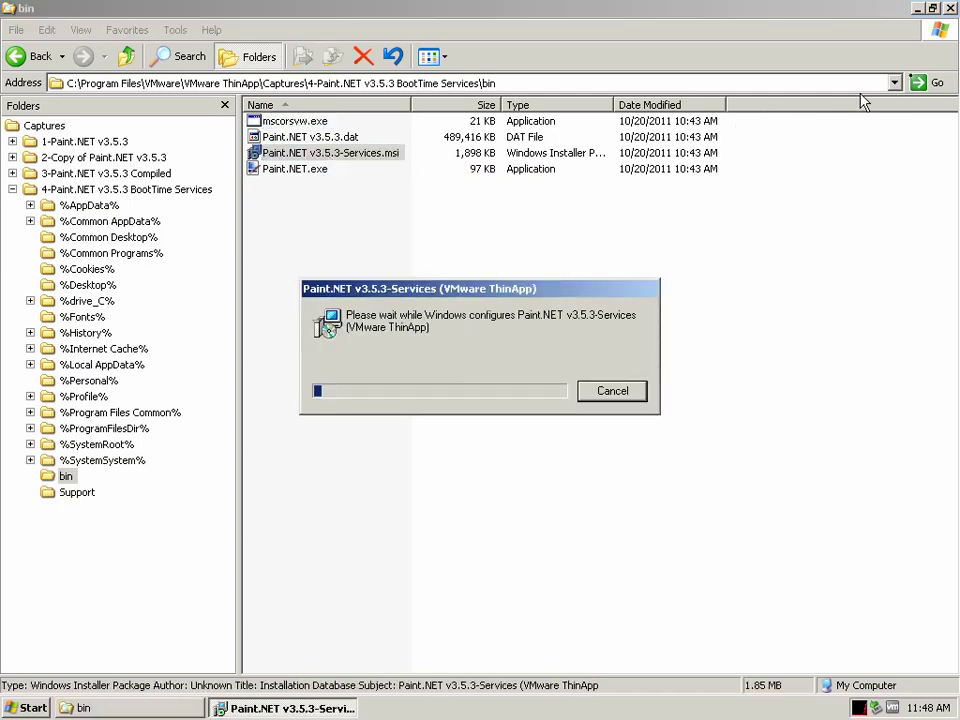
pyautogui.click(933, 9)
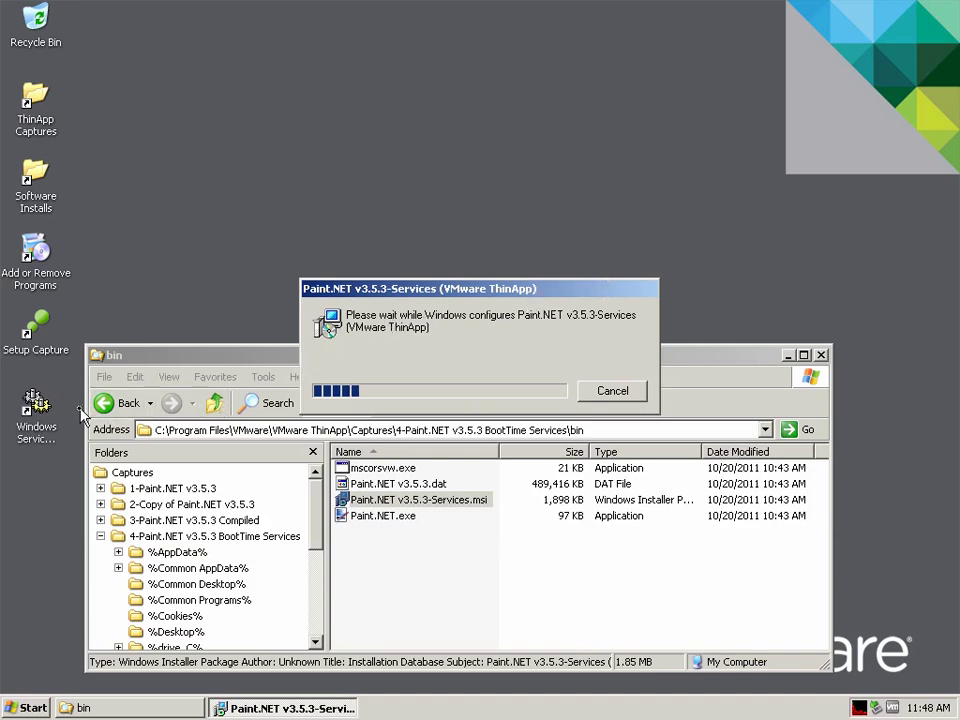
# Open Windows Services in Standard view, then resize and move its window above the bin folder window
pyautogui.doubleClick(38, 405)
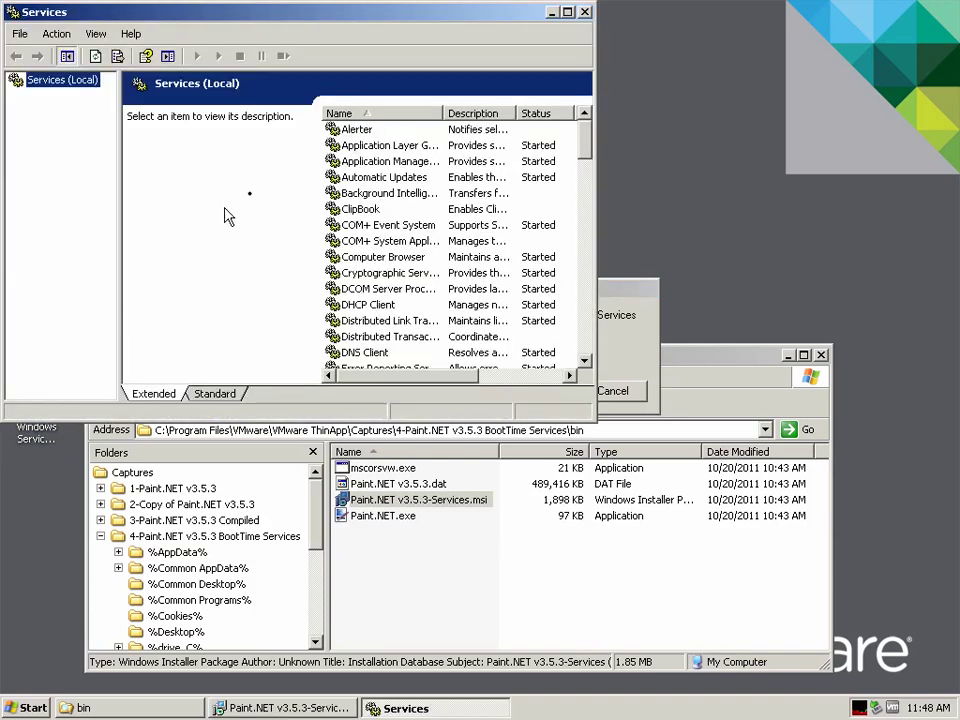
pyautogui.click(220, 393)
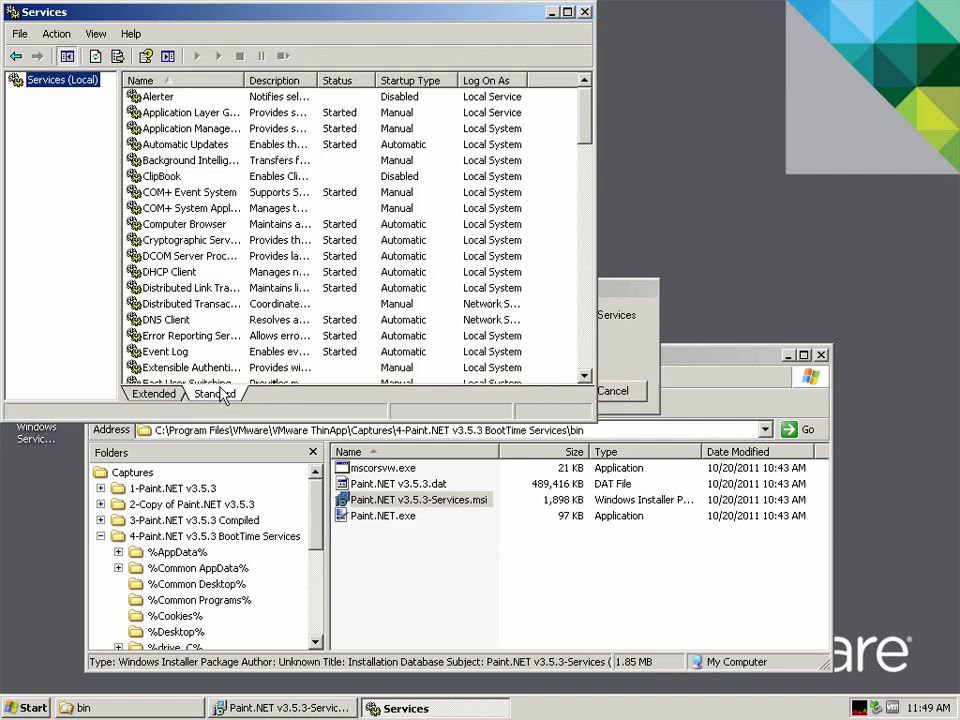
pyautogui.moveTo(592, 421); pyautogui.dragTo(676, 234)
pyautogui.moveTo(519, 14); pyautogui.dragTo(654, 37)
pyautogui.click(567, 325)
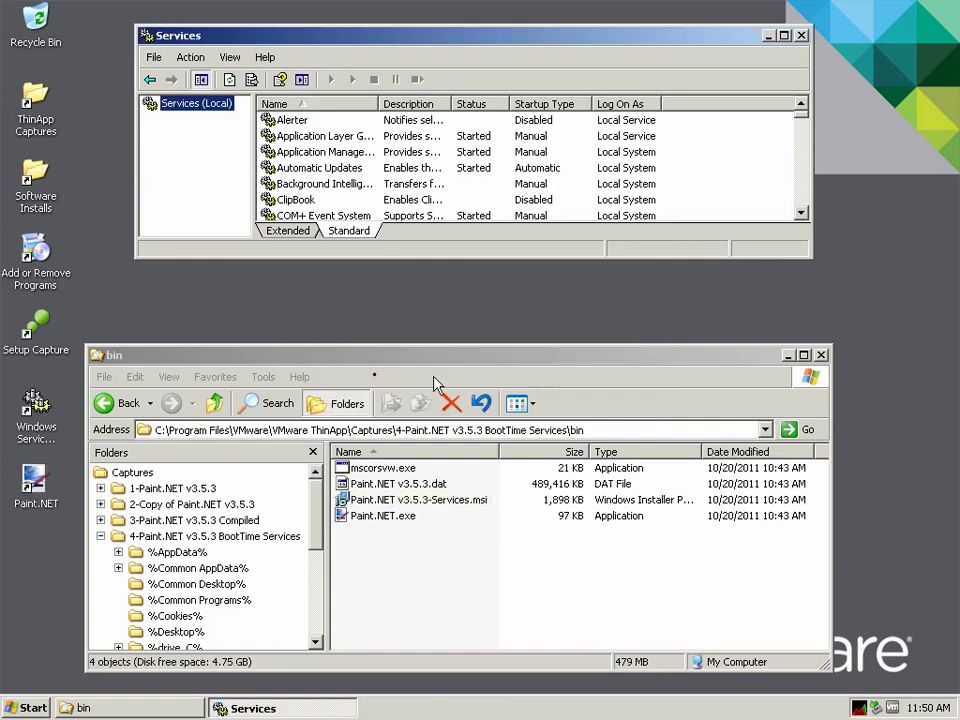
# Check Add or Remove Programs for Paint.NET v3.5.3-Services, then refresh Services and inspect the .NET Runtime Optimization service's status
pyautogui.doubleClick(45, 271)
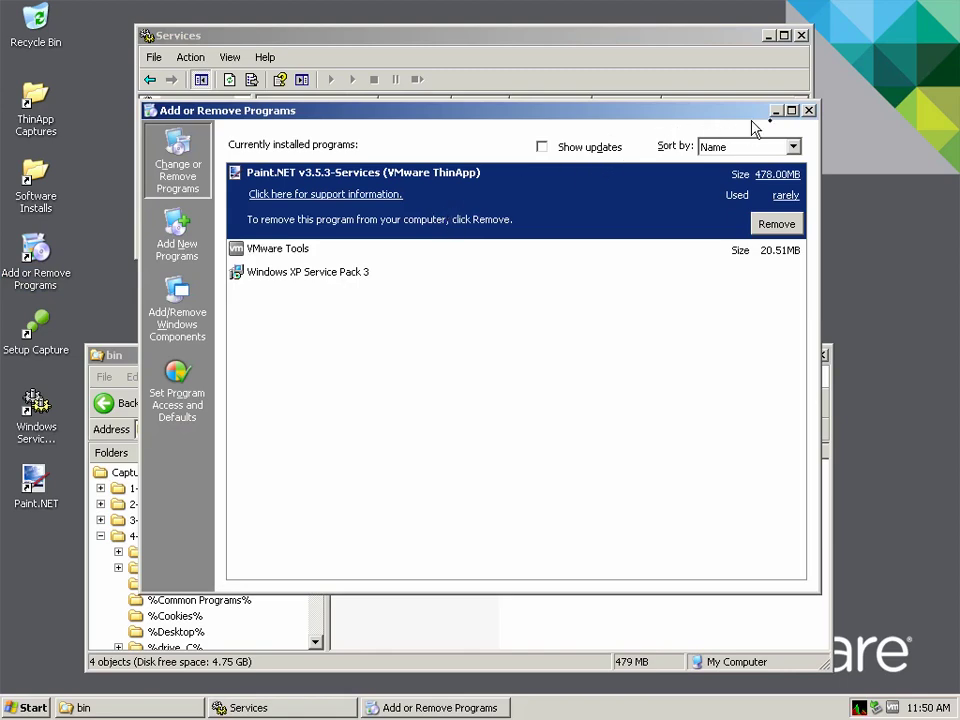
pyautogui.click(809, 110)
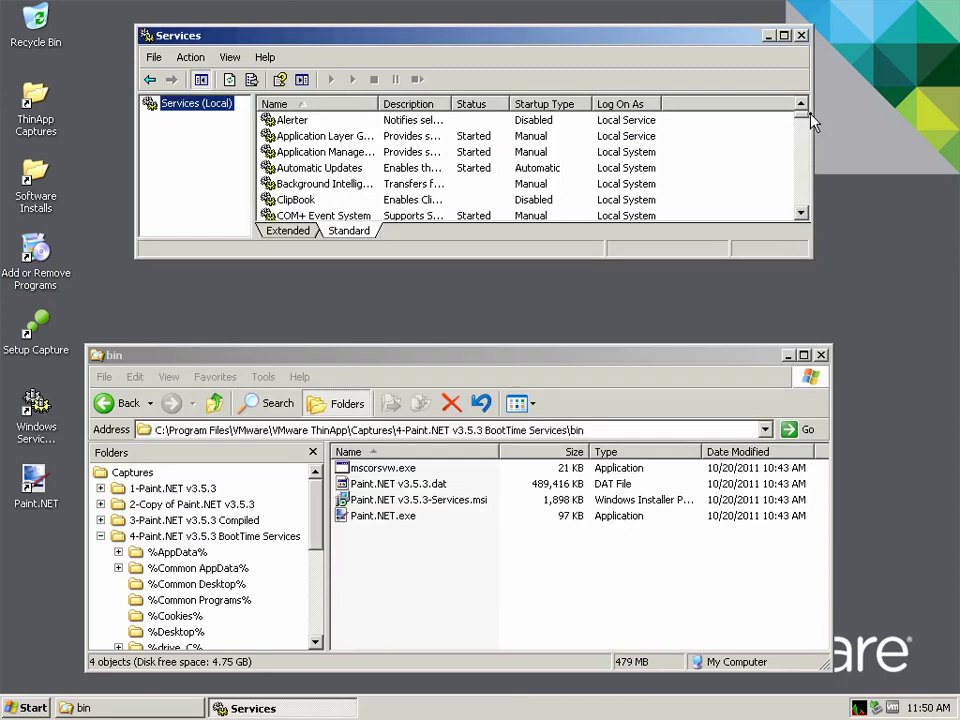
pyautogui.click(229, 82)
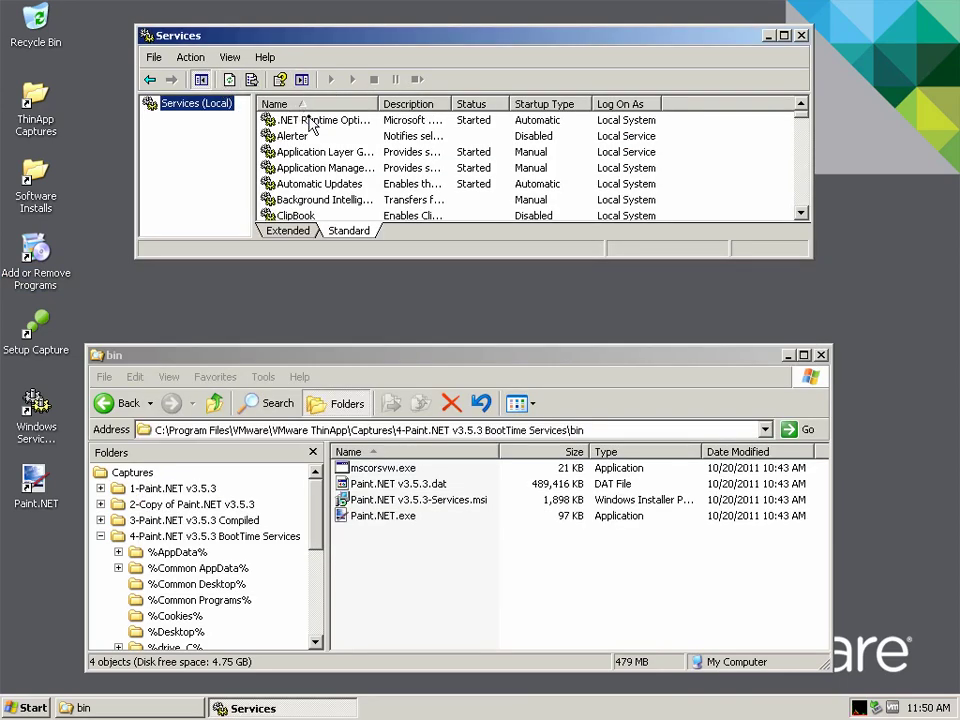
pyautogui.click(310, 122)
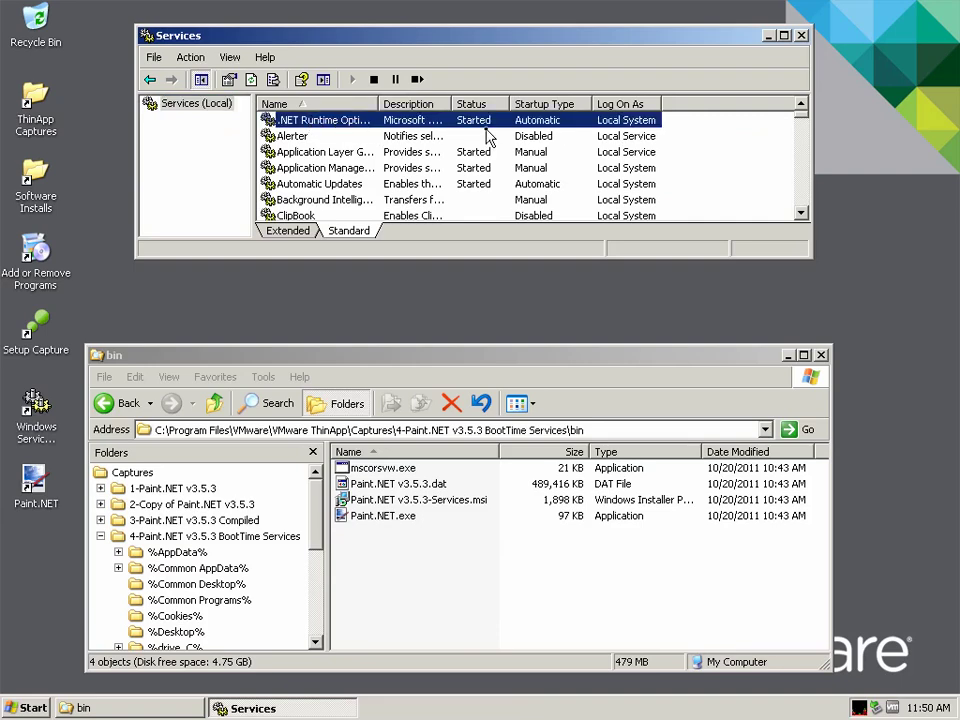
# Launch the installed Paint.NET from the desktop to check its launch time
pyautogui.doubleClick(48, 483)
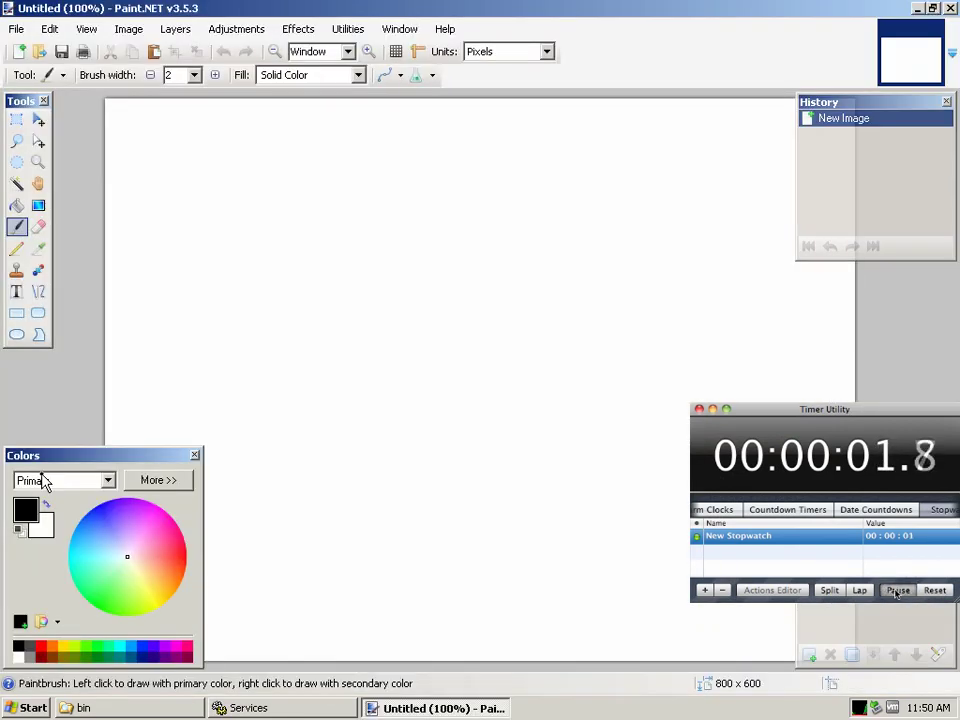